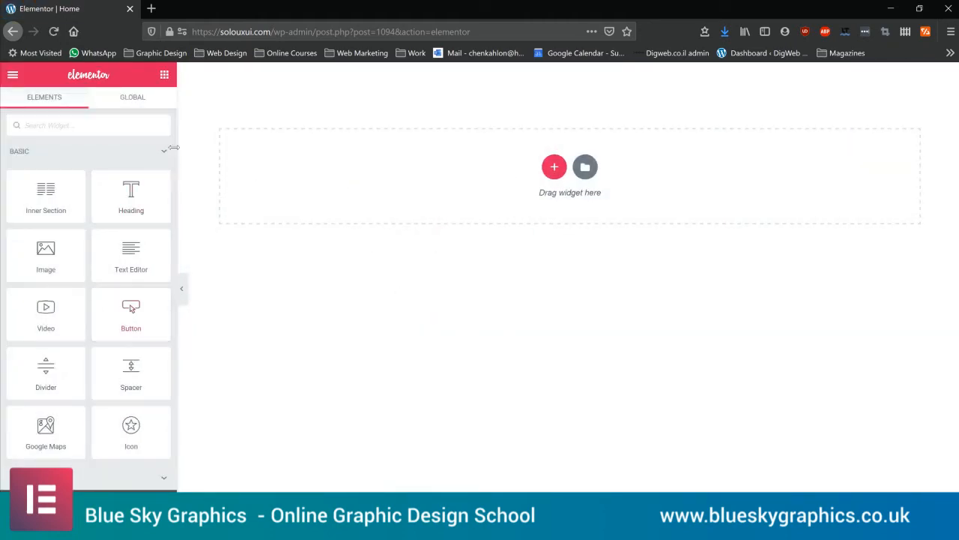
Step: Add a new section with a single-column structure to the empty page
scroll(90, 263, down, 8)
scroll(90, 262, up, 7)
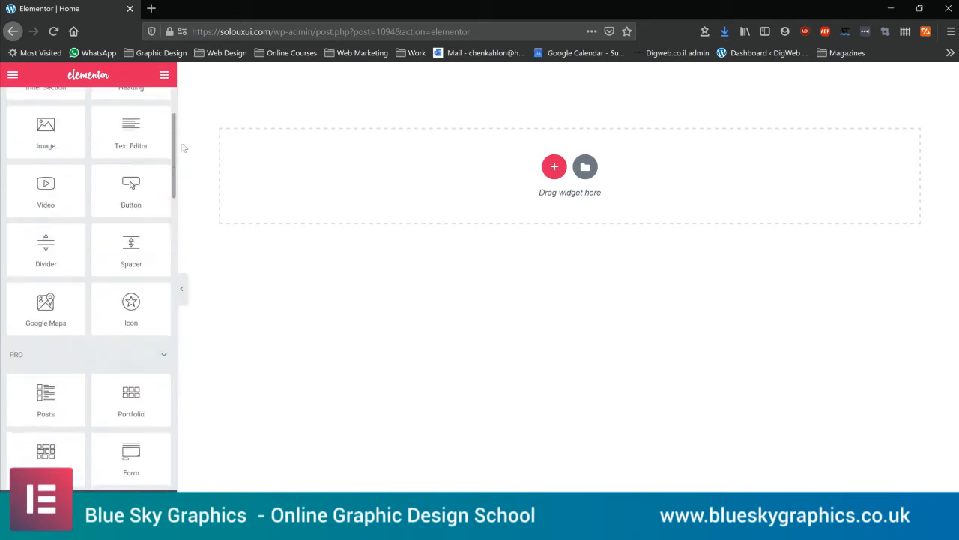
click(554, 167)
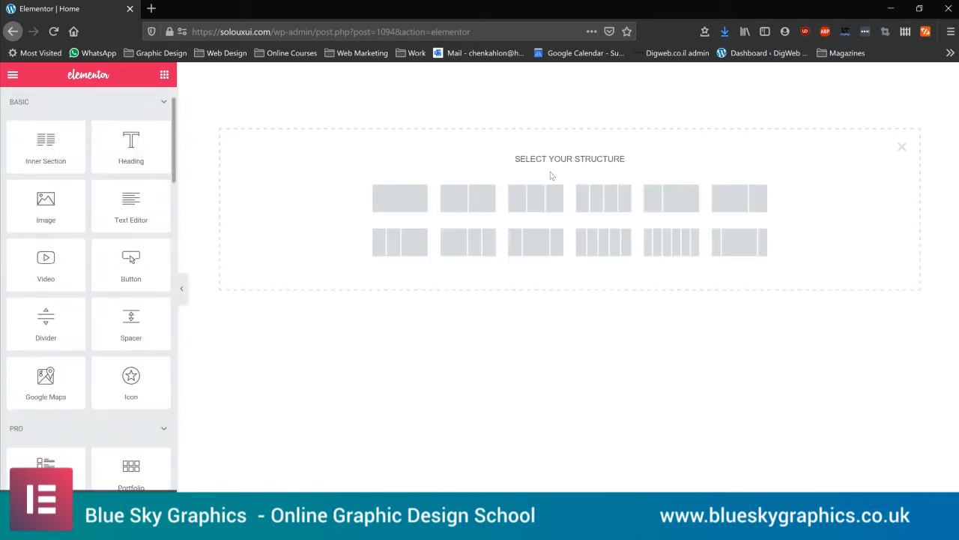
click(400, 199)
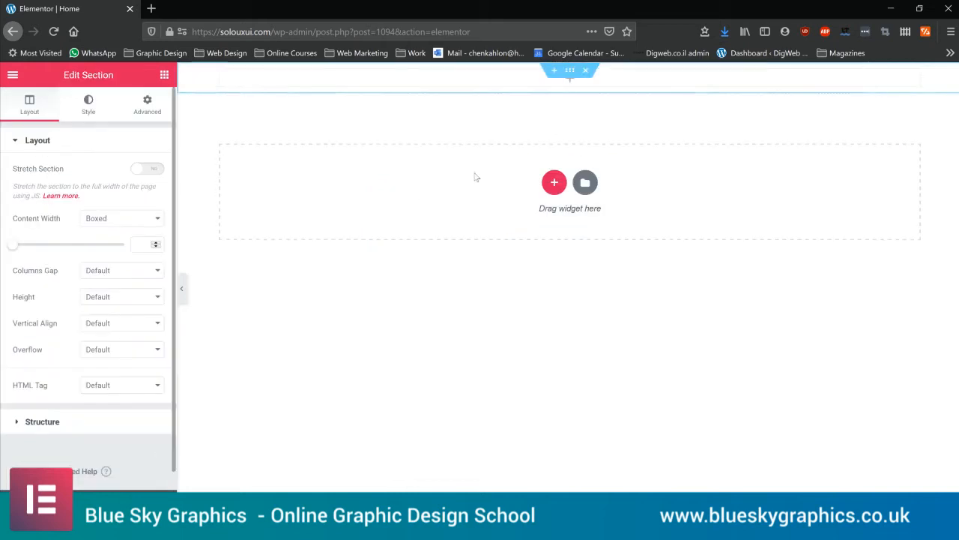
Step: Unlink the section's padding values and set its top and bottom padding to 10%
click(150, 109)
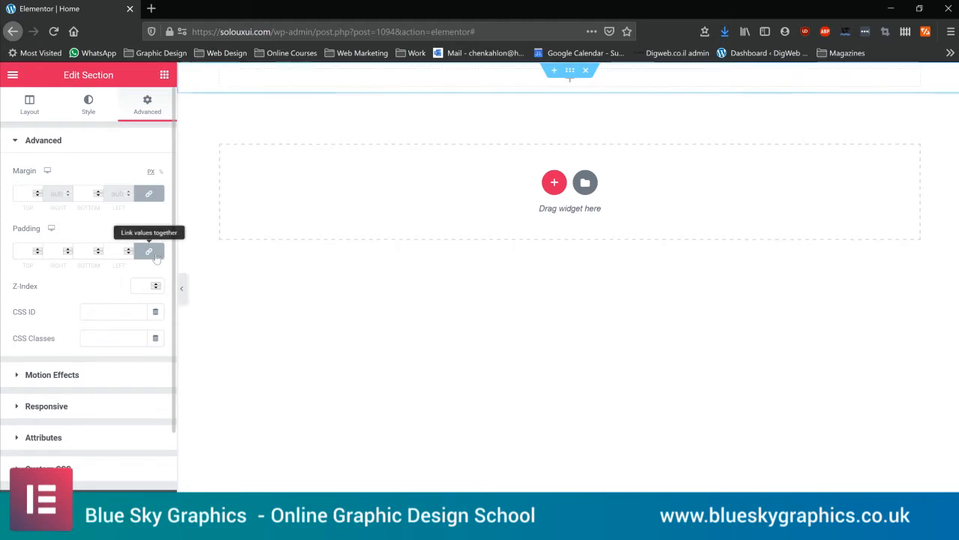
click(148, 251)
double_click(23, 251)
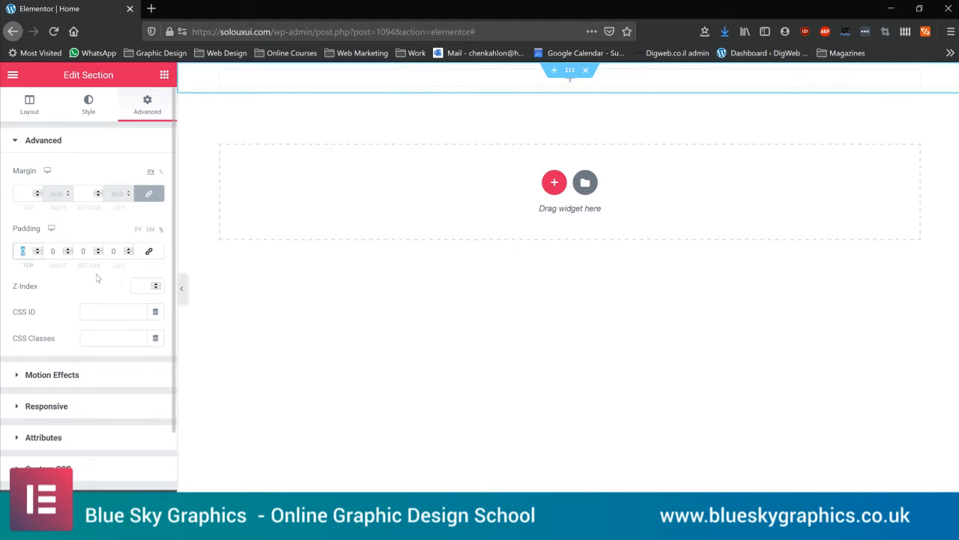
text(10)
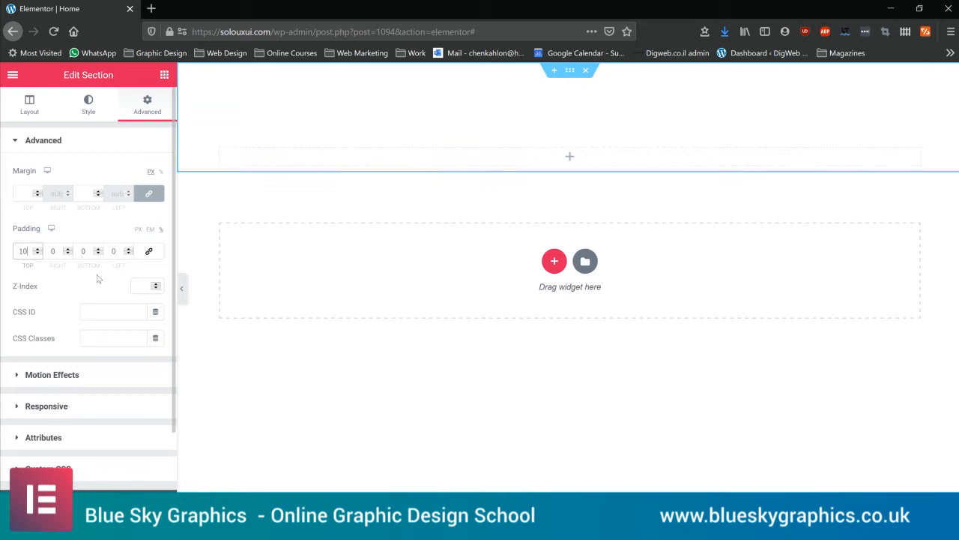
double_click(88, 255)
text(10)
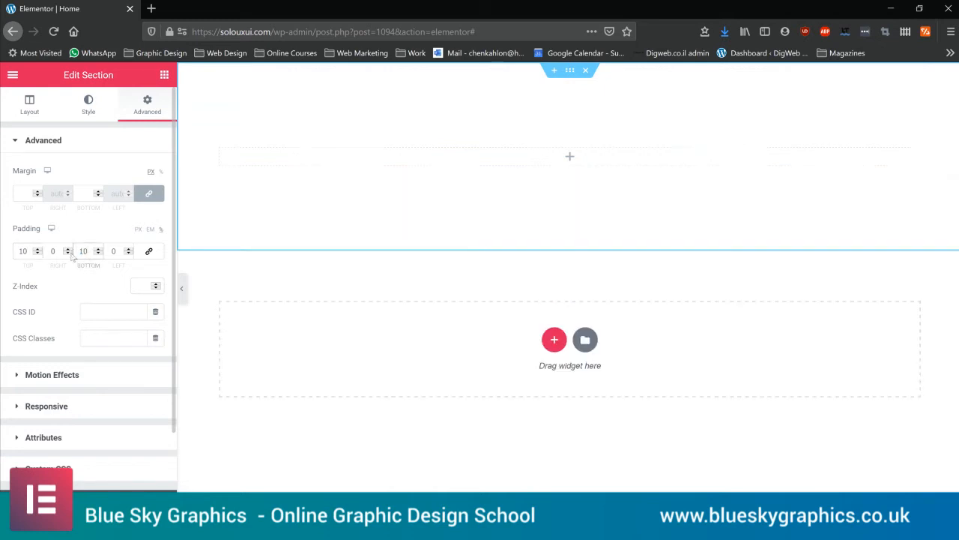
Step: Give the section a classic background using the beach family photo main1.jpg from the media library
click(88, 105)
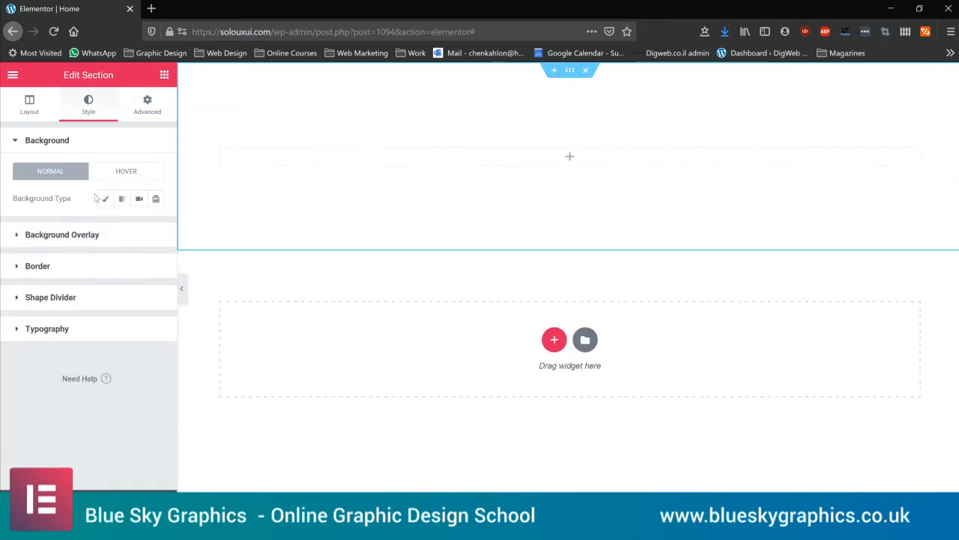
click(105, 199)
click(89, 300)
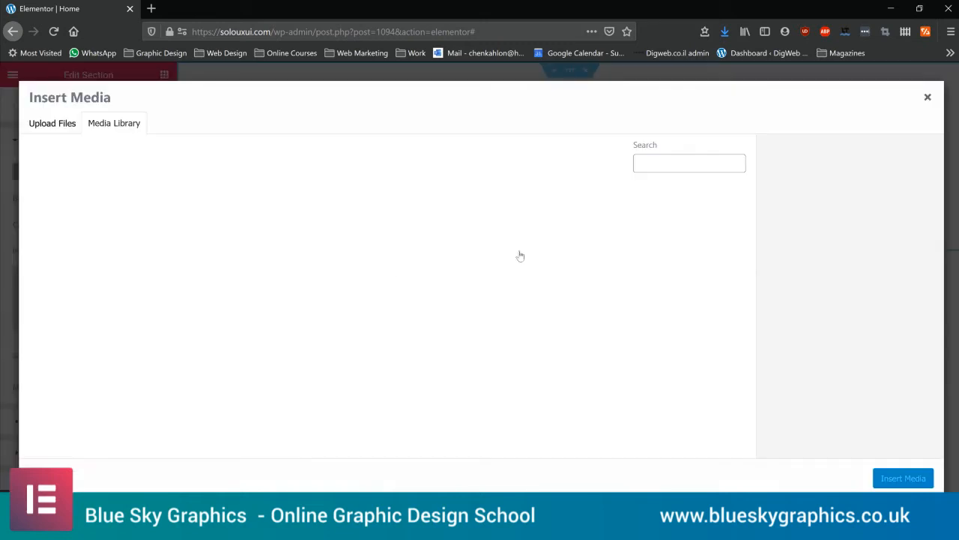
click(426, 225)
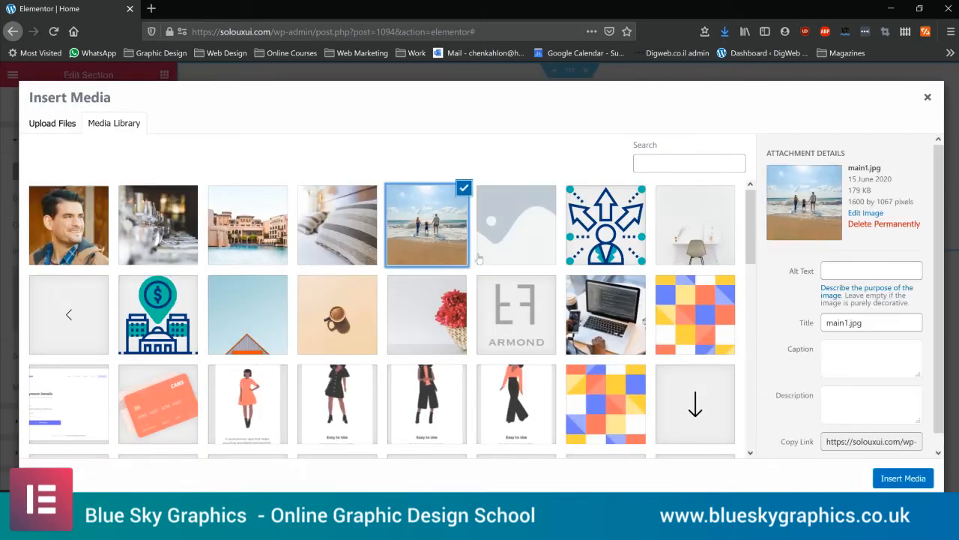
click(892, 478)
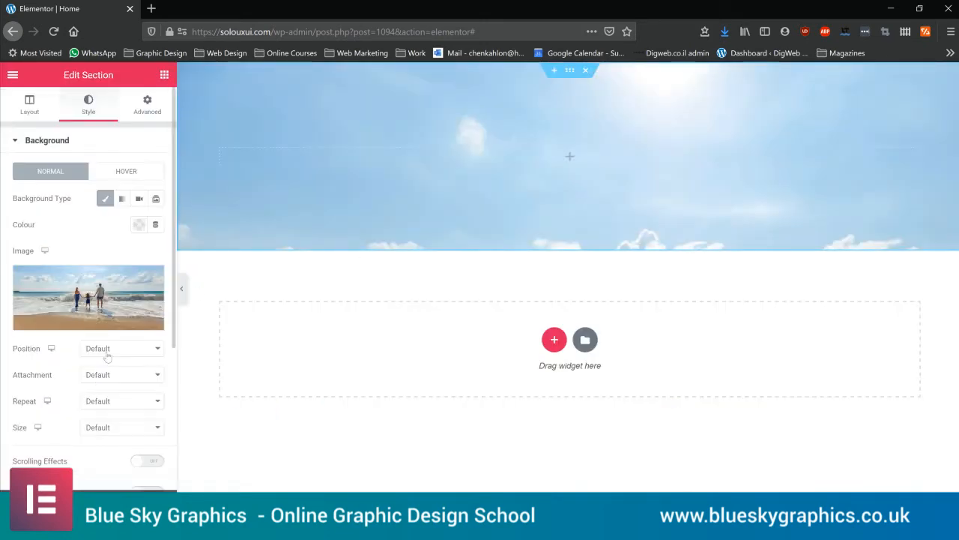
Step: Set the background image's position to Centre Centre and its size to Cover
click(110, 347)
click(106, 199)
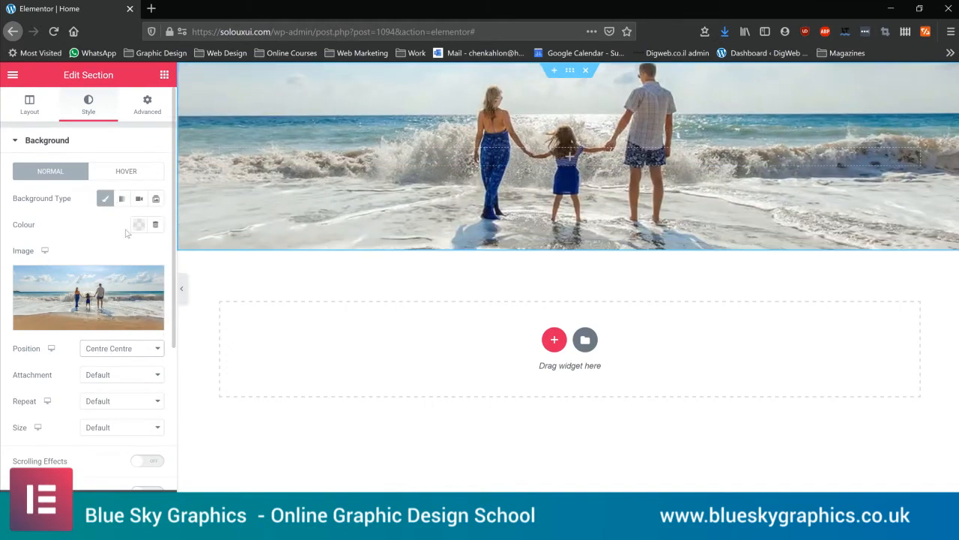
click(139, 428)
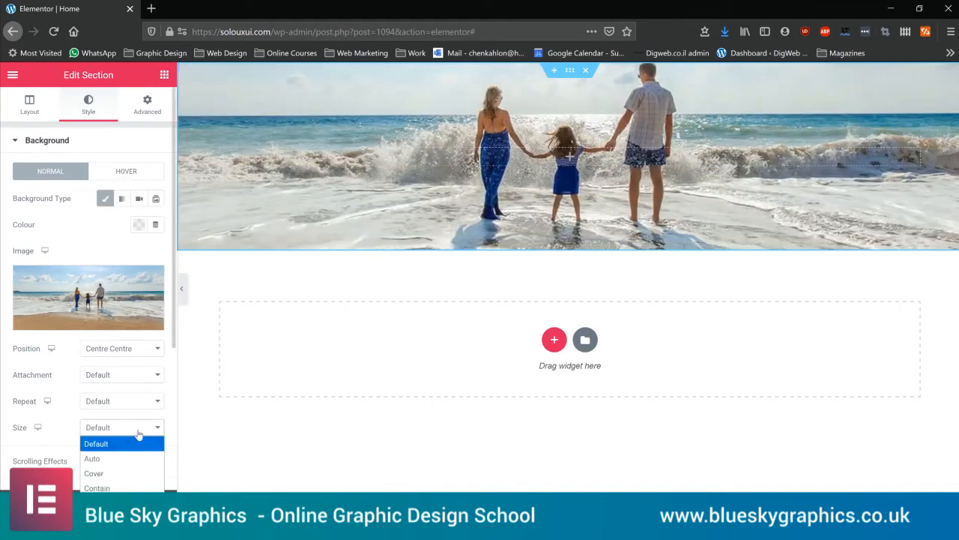
click(96, 470)
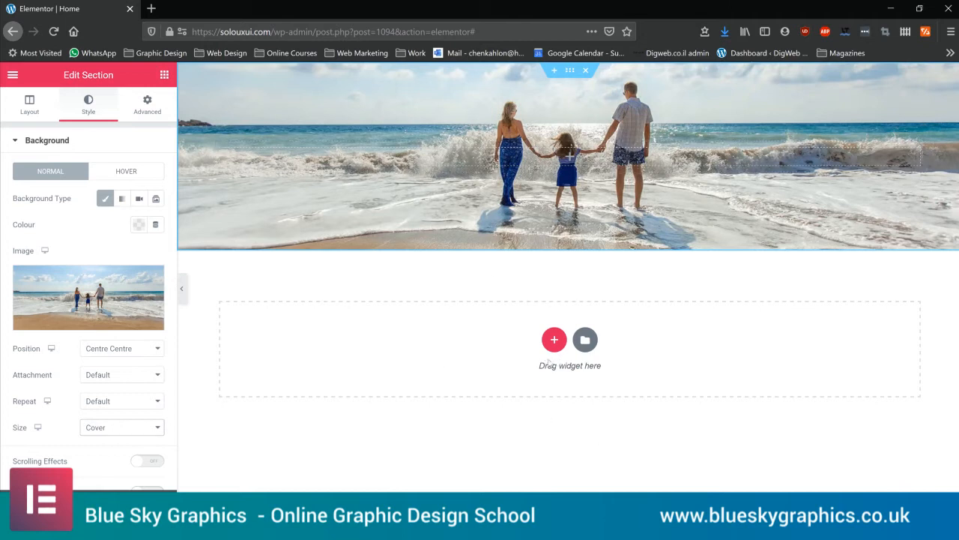
Step: Add a two-column section below the banner and place an Image widget with the poolside hotel photo in its right column
click(554, 341)
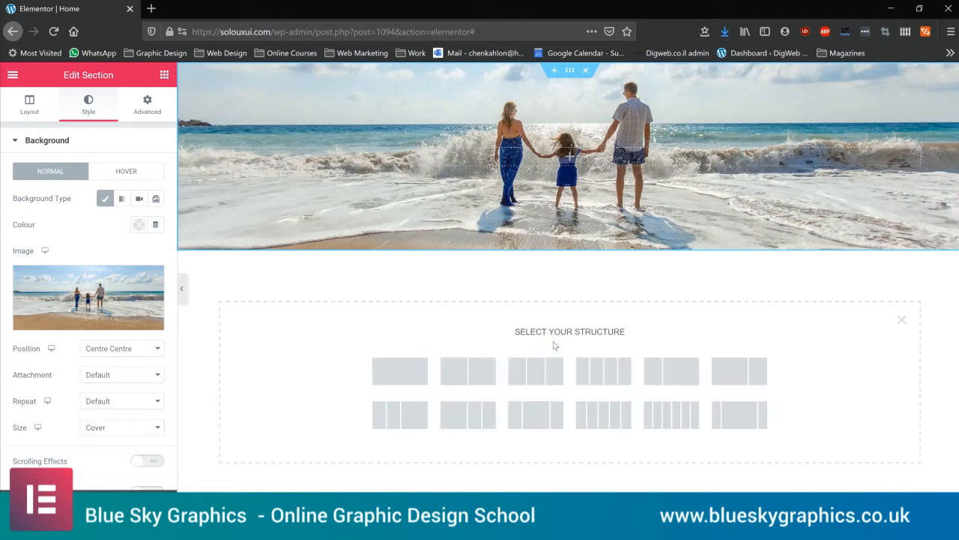
click(466, 374)
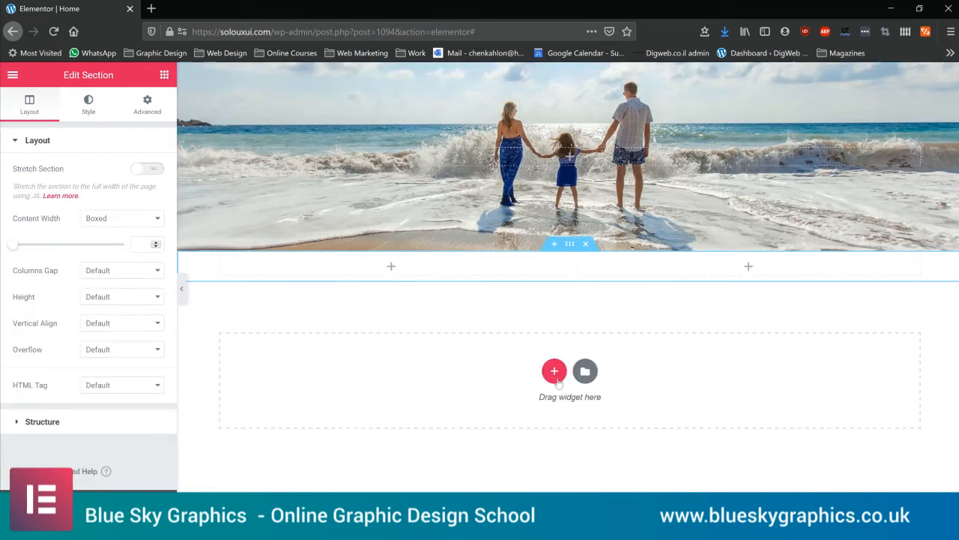
click(165, 76)
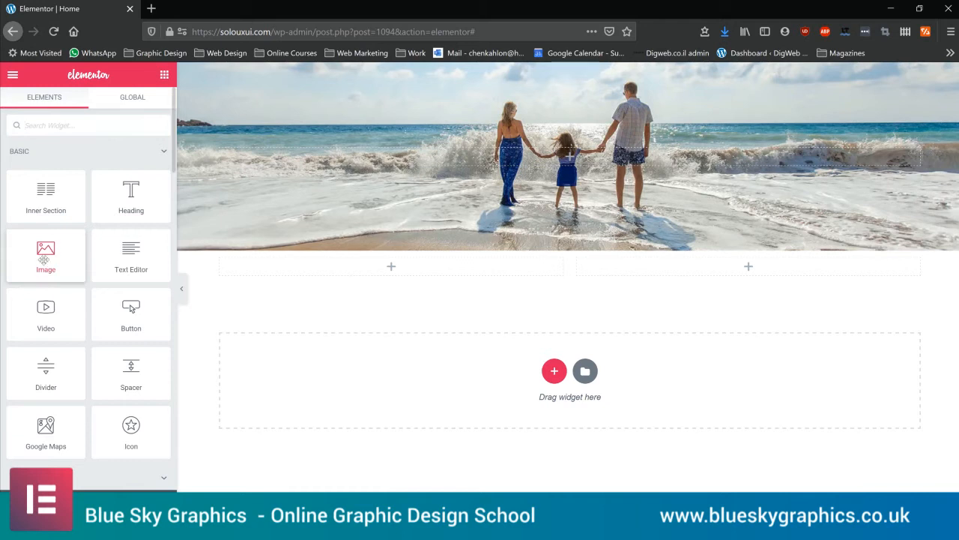
drag(39, 256, 739, 272)
click(86, 217)
click(255, 223)
click(904, 479)
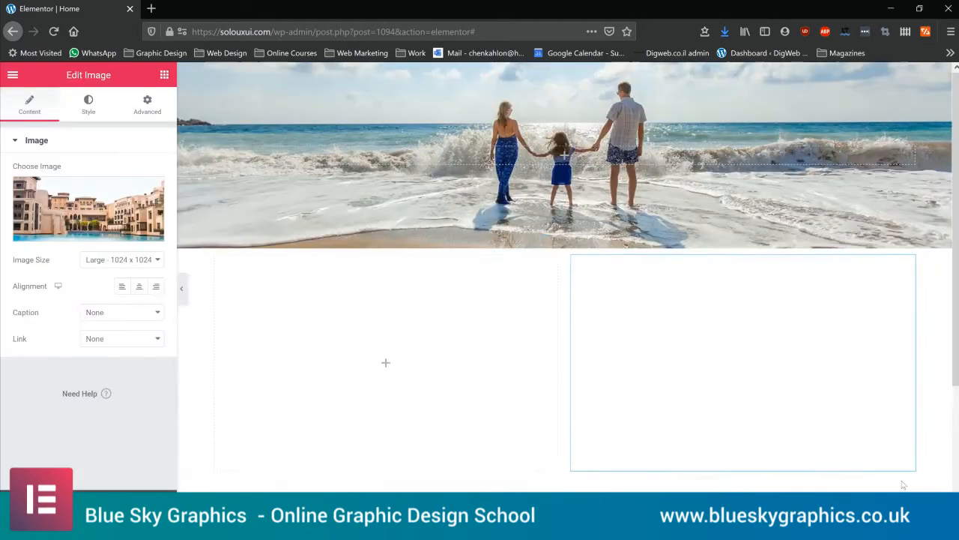
Step: Place a Heading widget in the left column with a Text Editor widget beneath it
click(163, 75)
drag(131, 195, 344, 323)
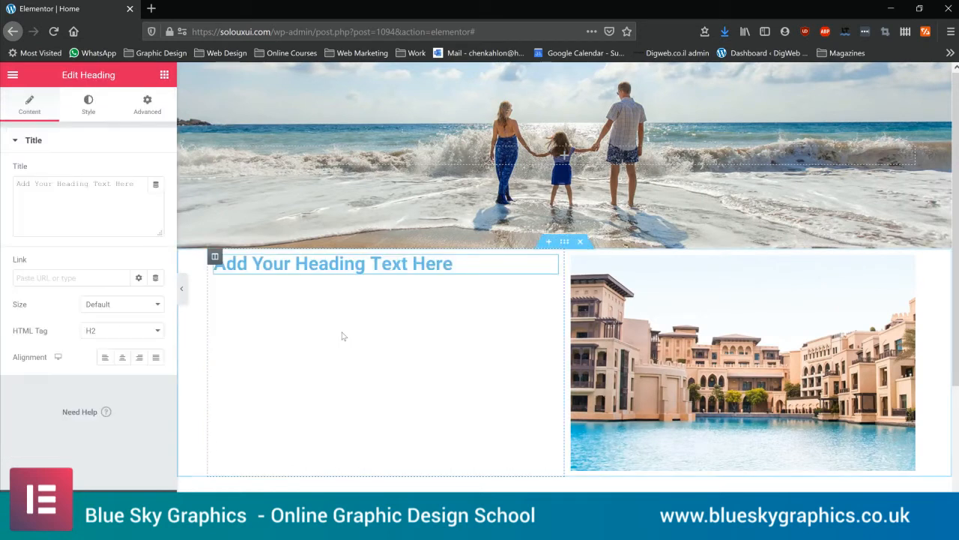
click(164, 75)
drag(132, 258, 252, 274)
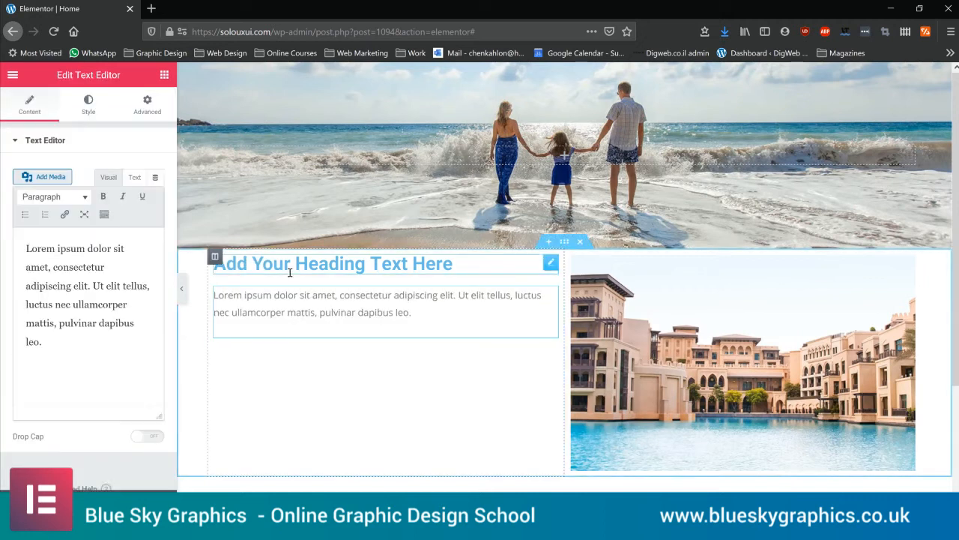
Step: Set the vertical alignment of the left text column to Middle
click(215, 257)
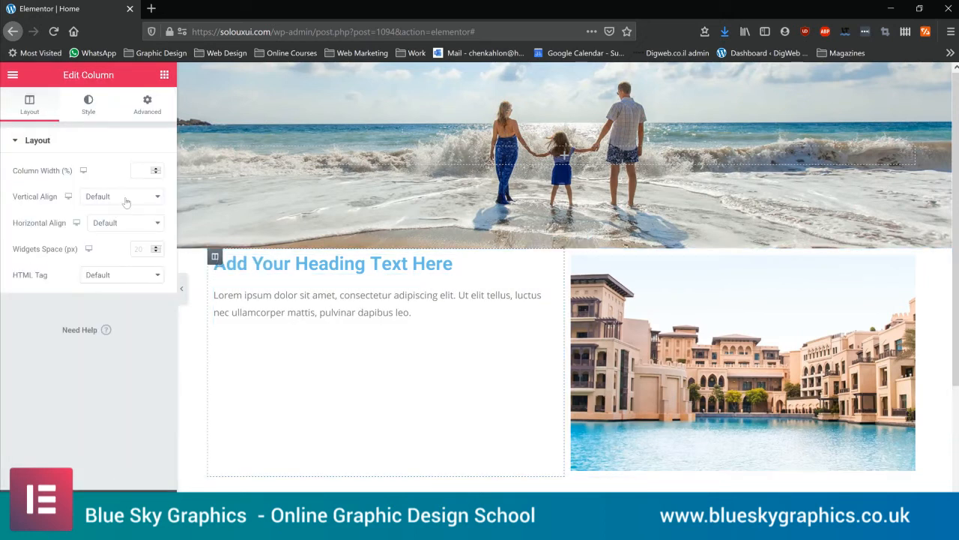
click(128, 196)
click(107, 243)
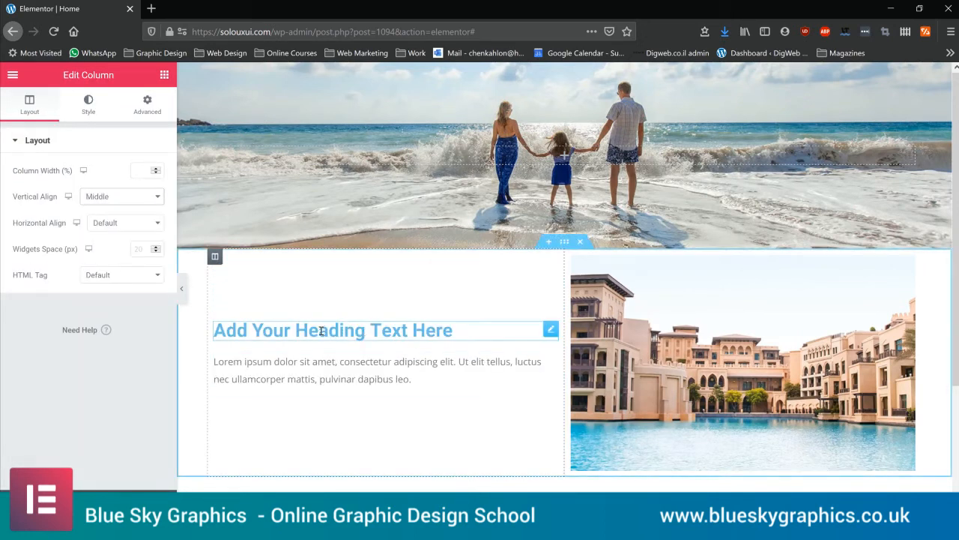
Step: Change the heading's text colour to black
click(321, 332)
click(80, 112)
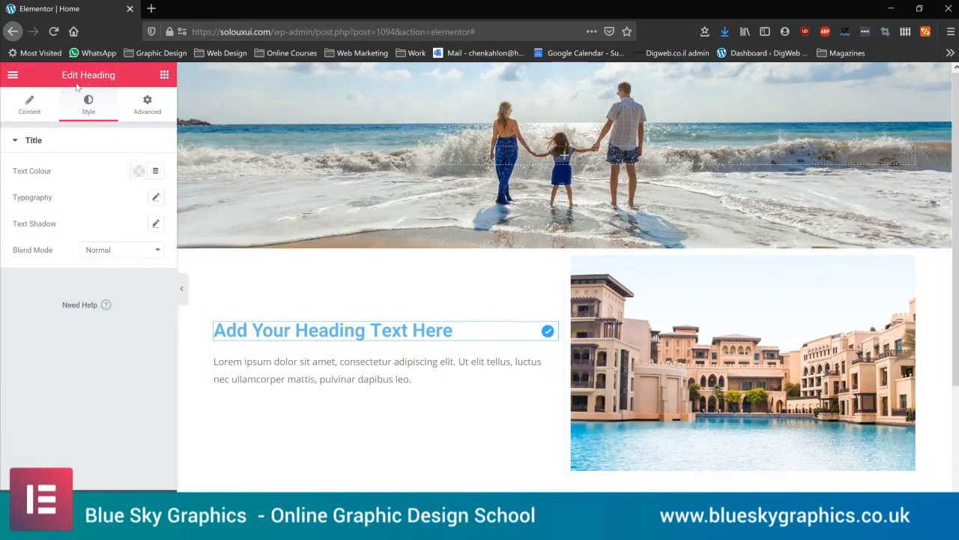
click(137, 172)
drag(143, 323, 73, 330)
click(15, 307)
Step: Set the heading's typography to the Montserrat font family at a size of 33 px
click(156, 197)
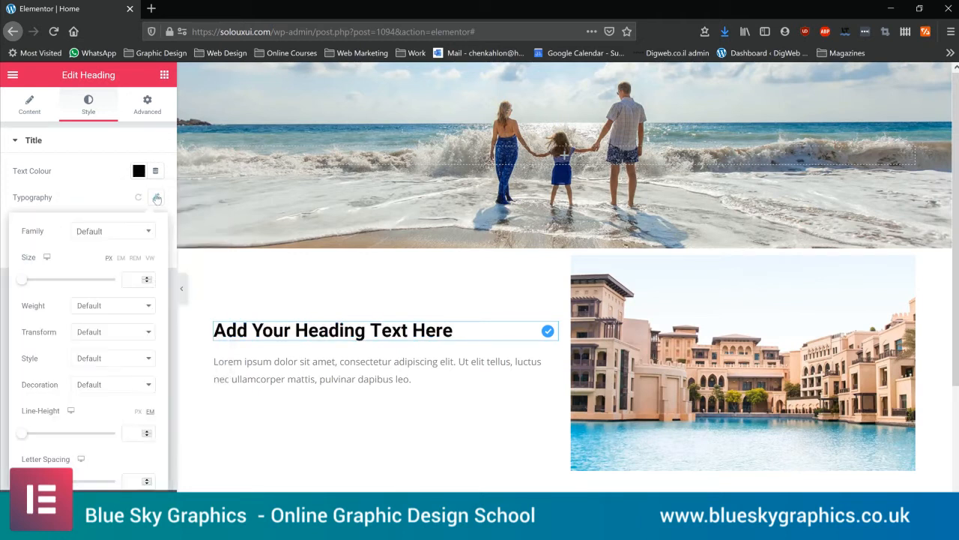
click(112, 230)
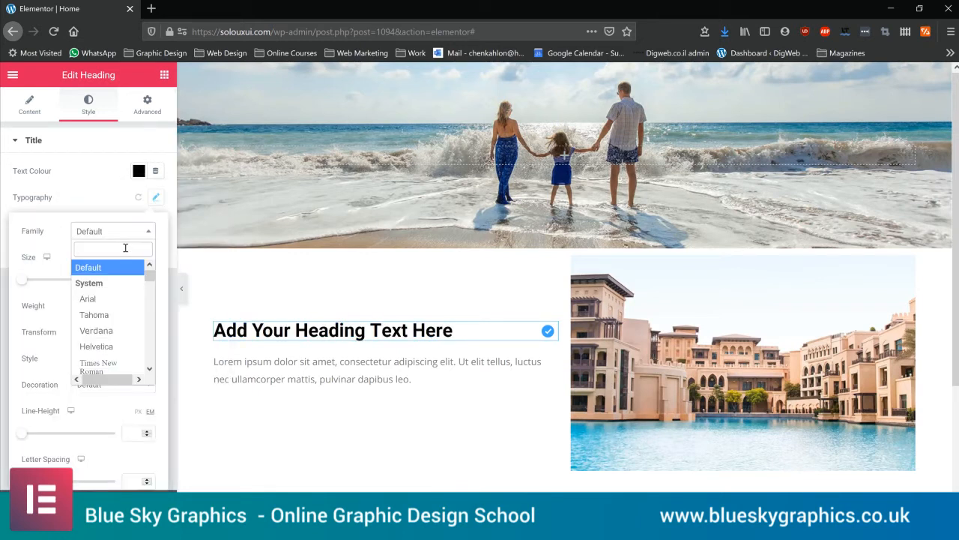
text(Mon)
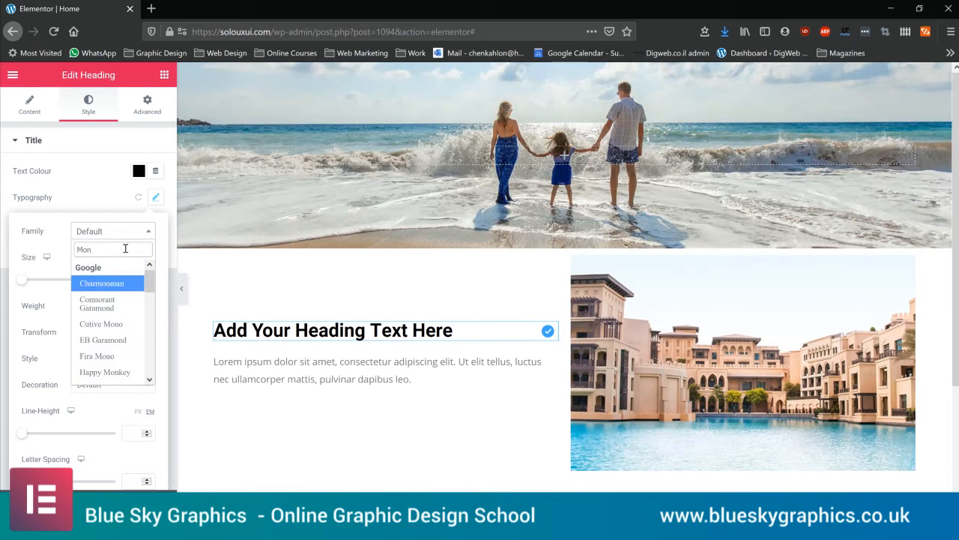
text(t)
click(133, 315)
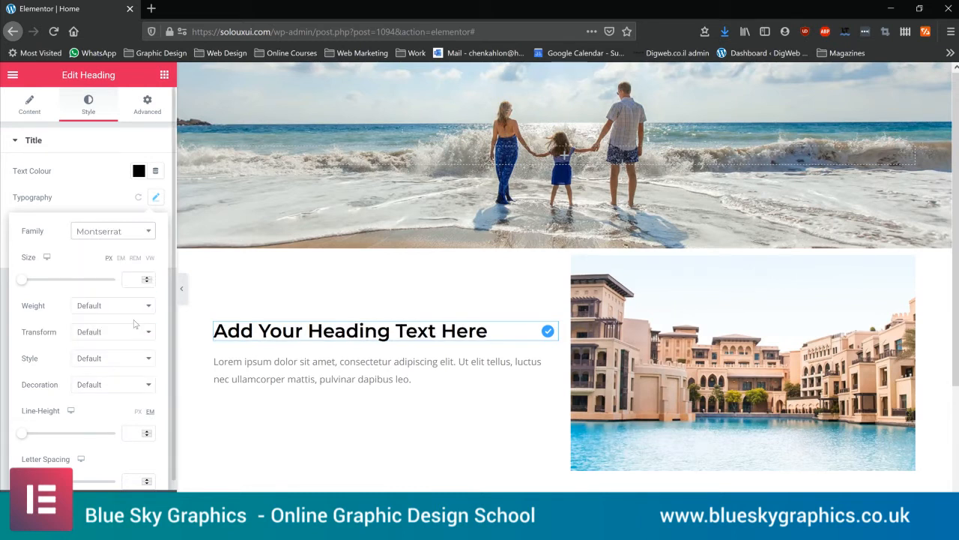
drag(17, 285, 35, 284)
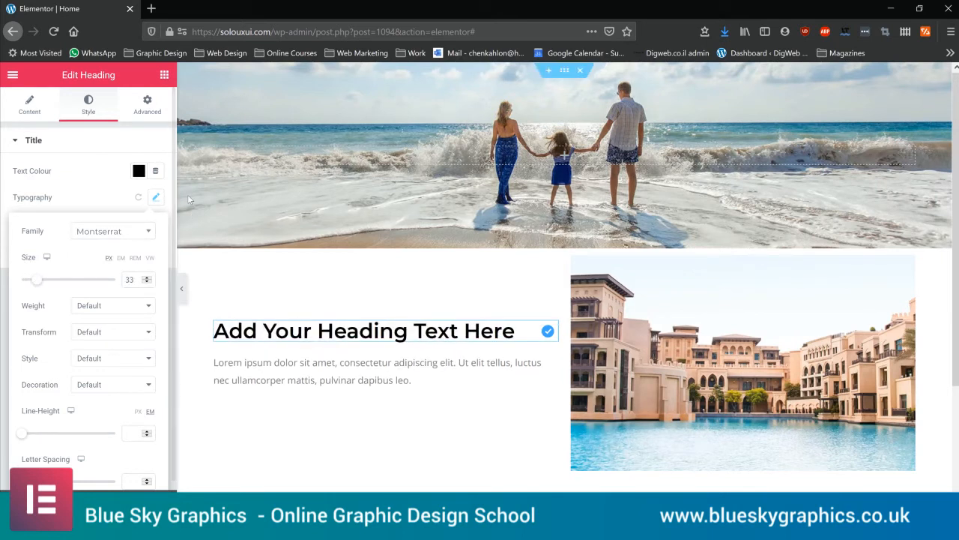
click(156, 197)
Step: Add a Button widget below the paragraph in the left column and label it "Book Now"
click(164, 76)
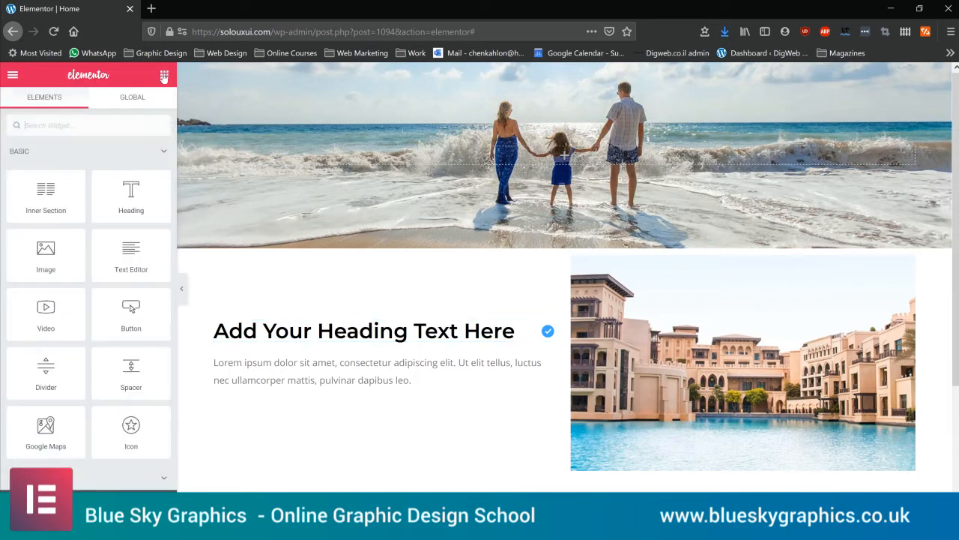
drag(133, 309, 262, 391)
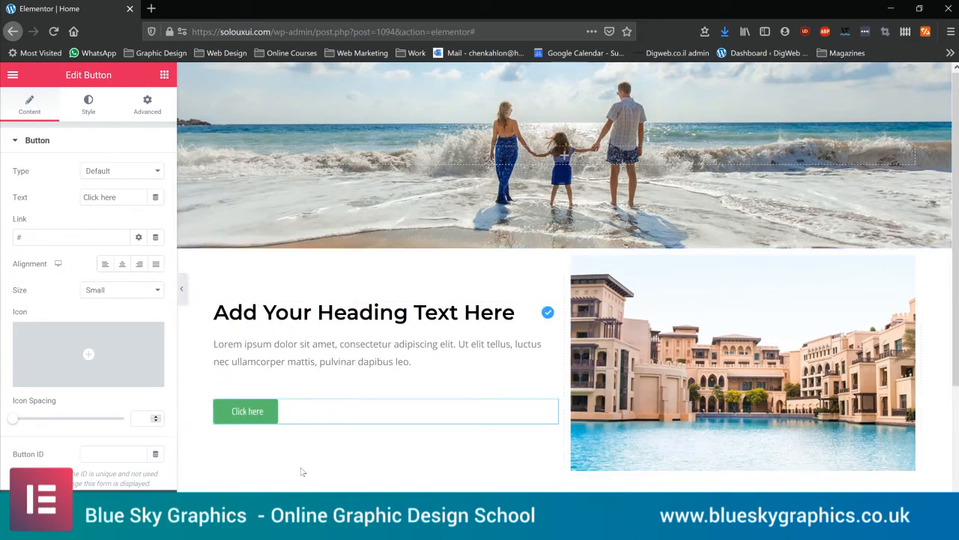
drag(133, 205, 30, 209)
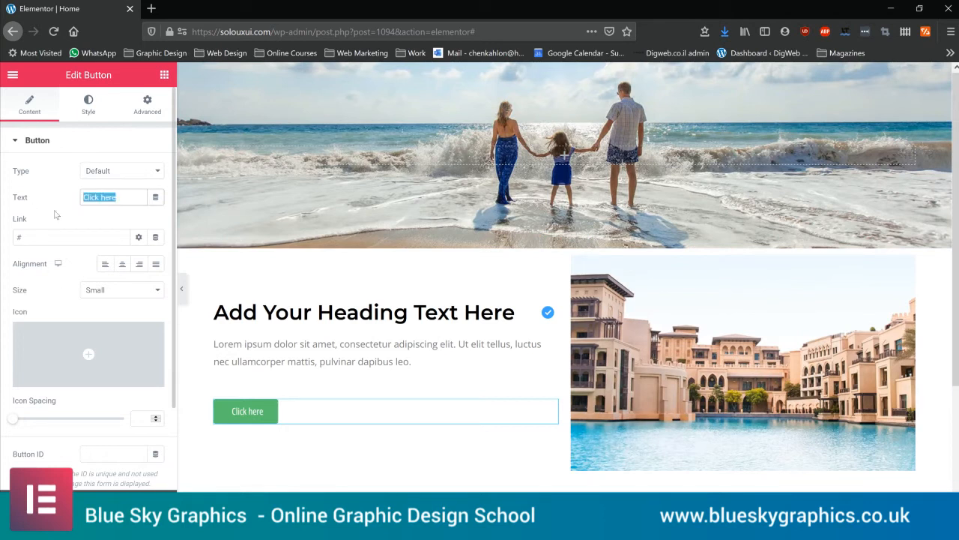
text(Book)
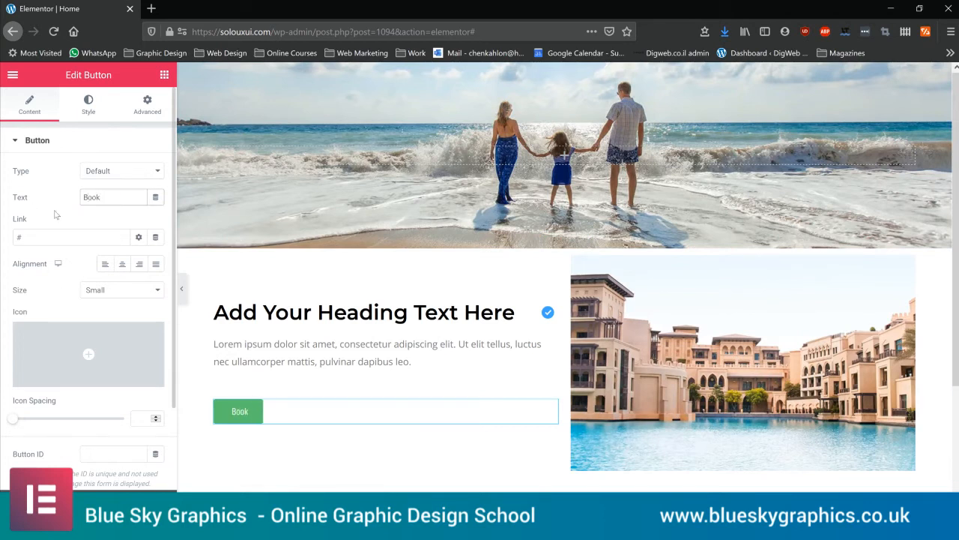
text( Now)
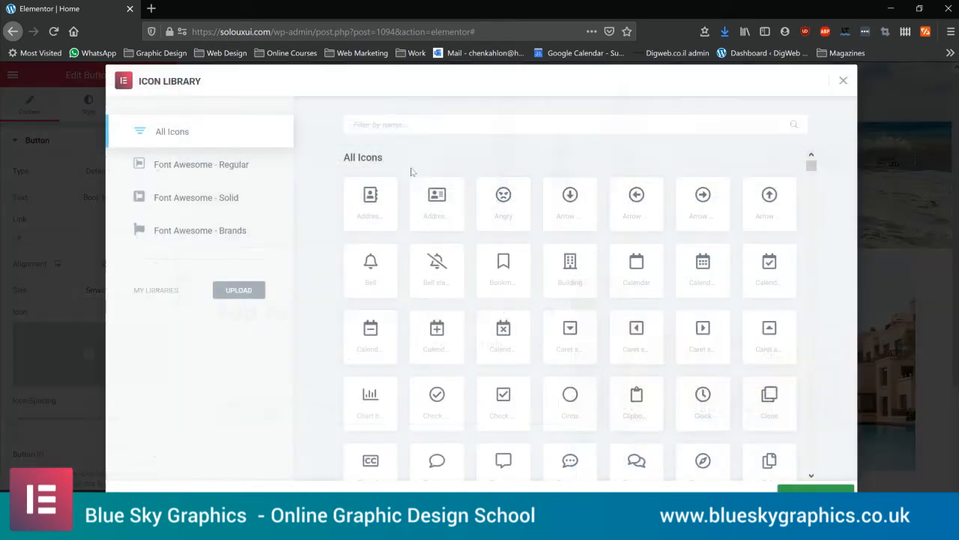
Step: Find the arrow icons with "arr" in the icon library and insert the plain right arrow on the button
click(415, 124)
text(arr)
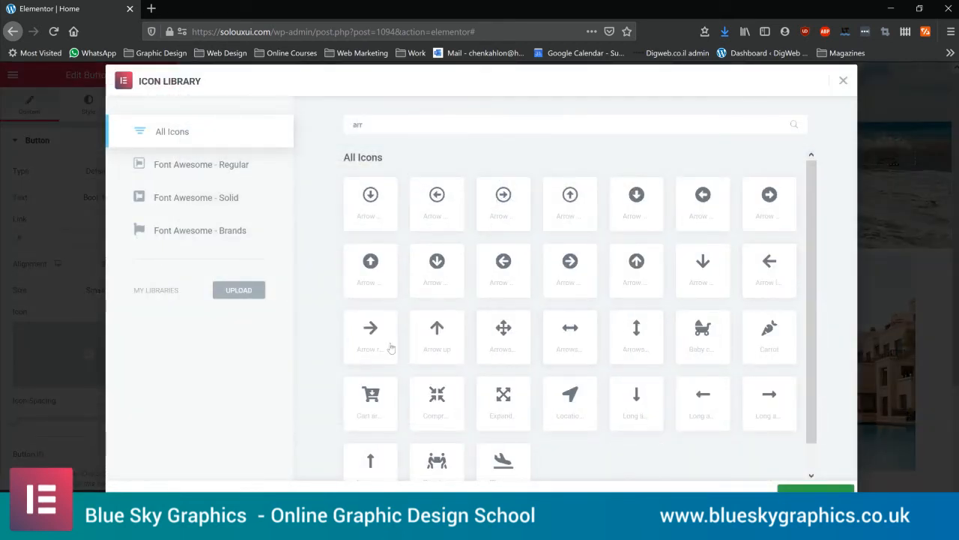
click(357, 338)
click(815, 488)
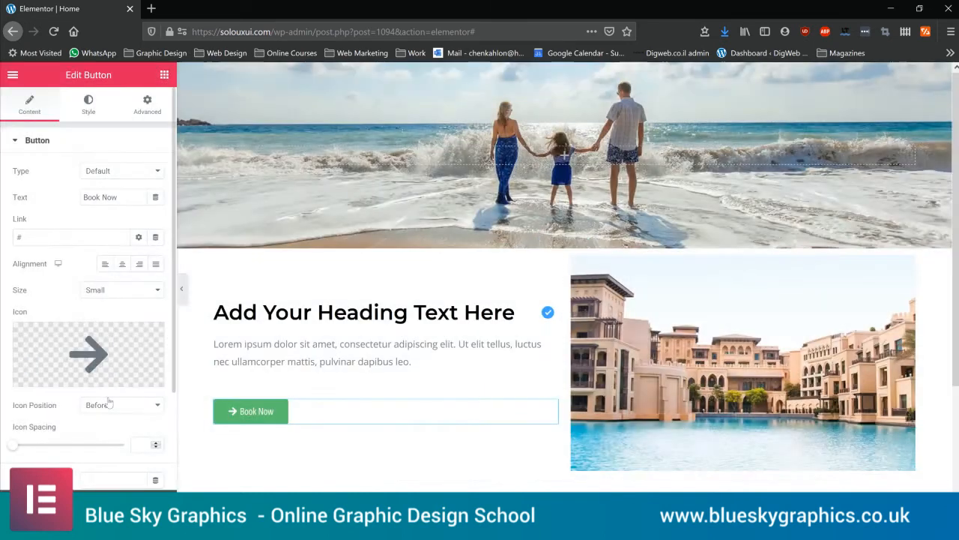
Step: Set the button's icon position to After so the arrow follows the "Book Now" text
click(109, 406)
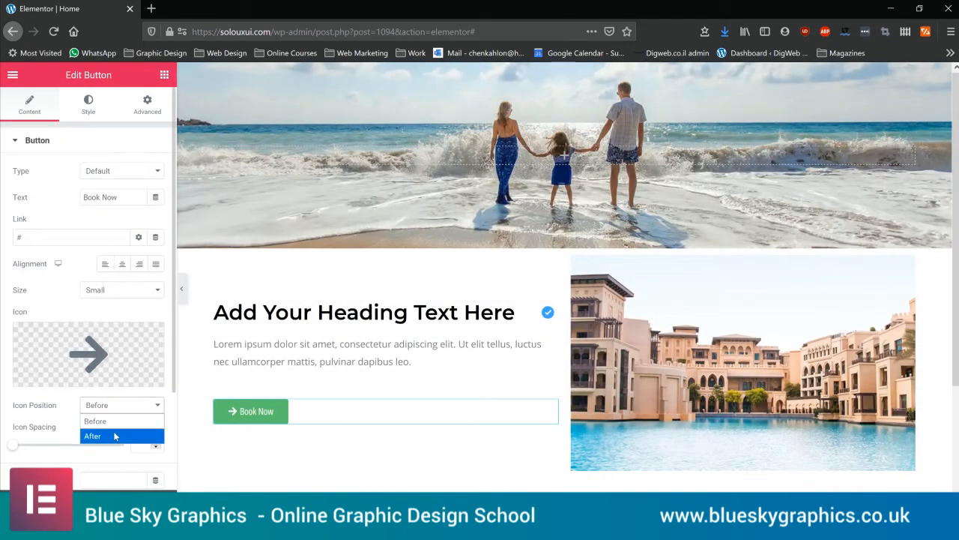
click(101, 434)
drag(116, 197, 96, 197)
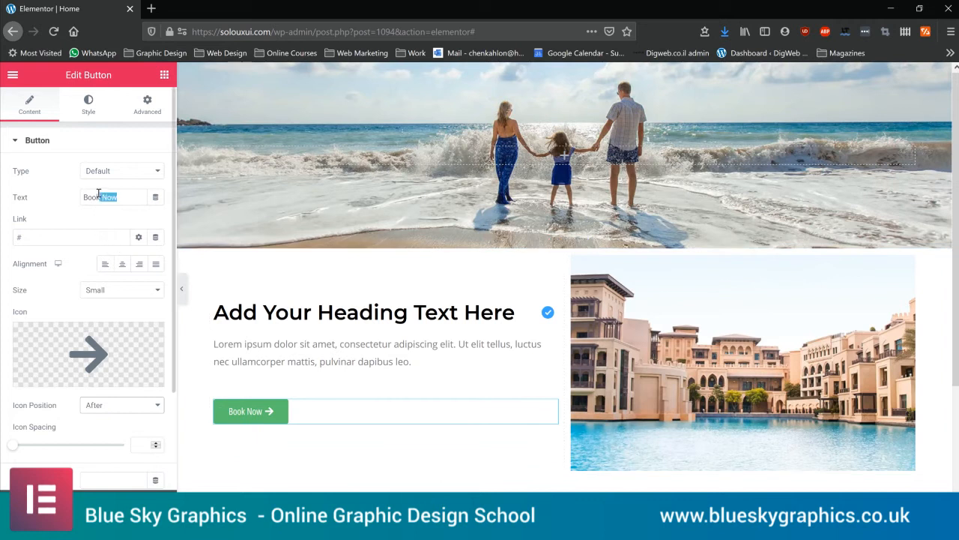
Step: Set the button's size to Medium and slightly increase the spacing between its text and icon
click(111, 291)
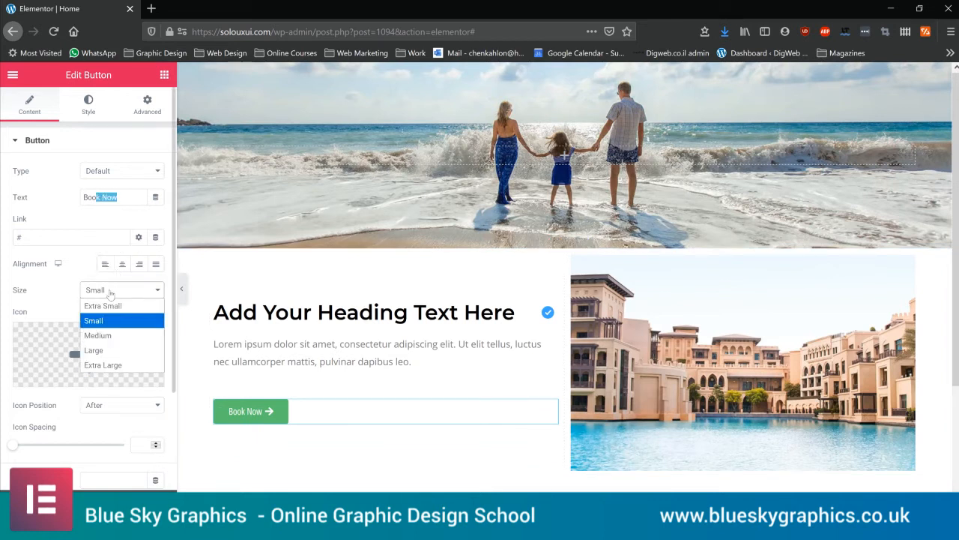
click(108, 339)
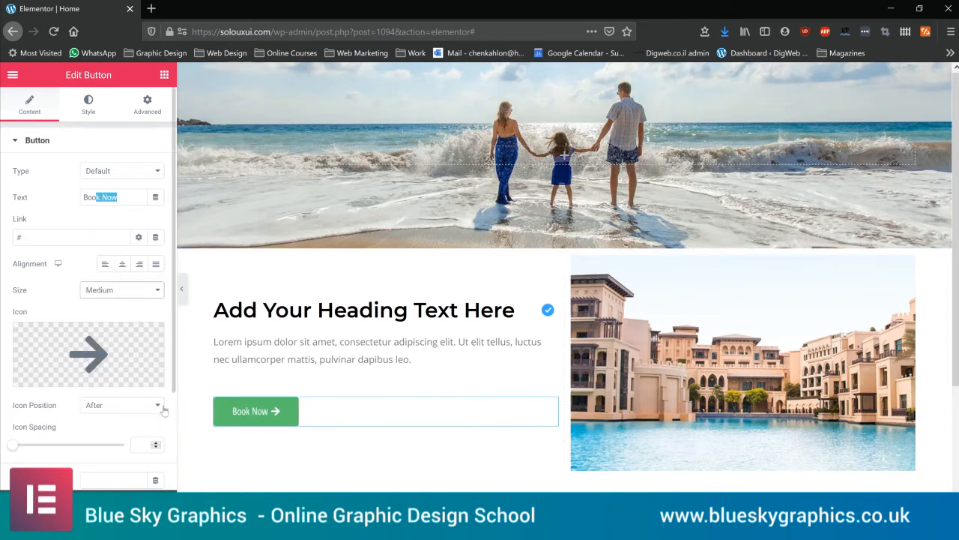
drag(13, 445, 35, 447)
Step: Set the button's typography to the Montserrat font family
click(98, 107)
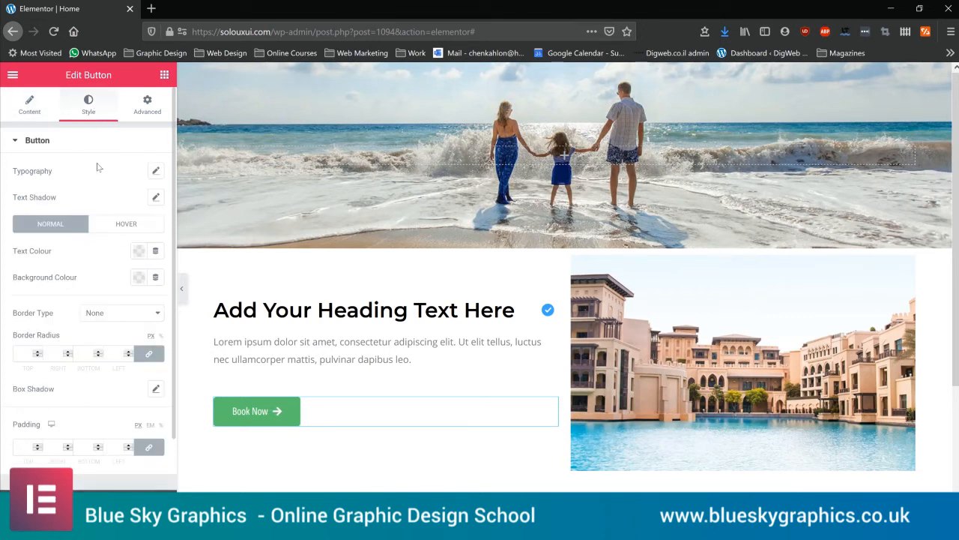
click(156, 173)
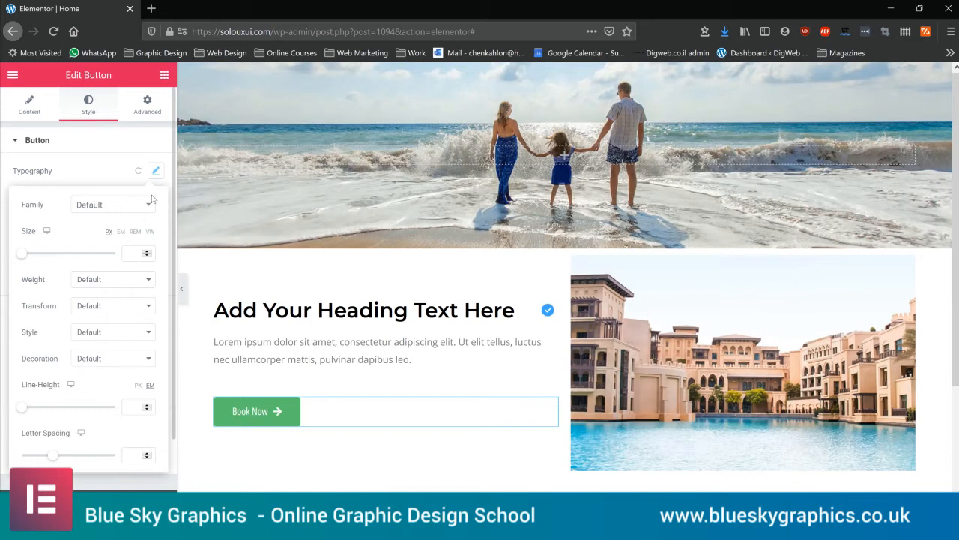
click(101, 211)
text(Mont)
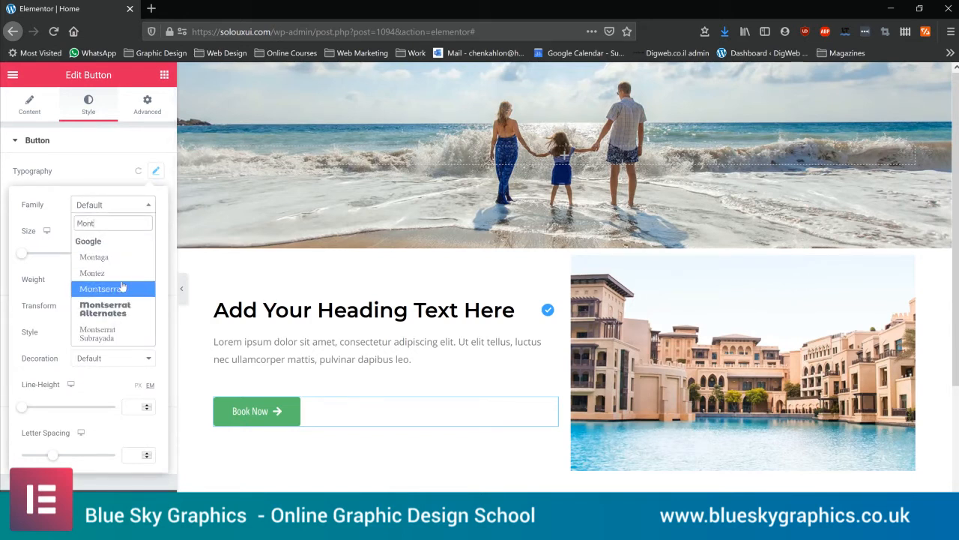
click(120, 289)
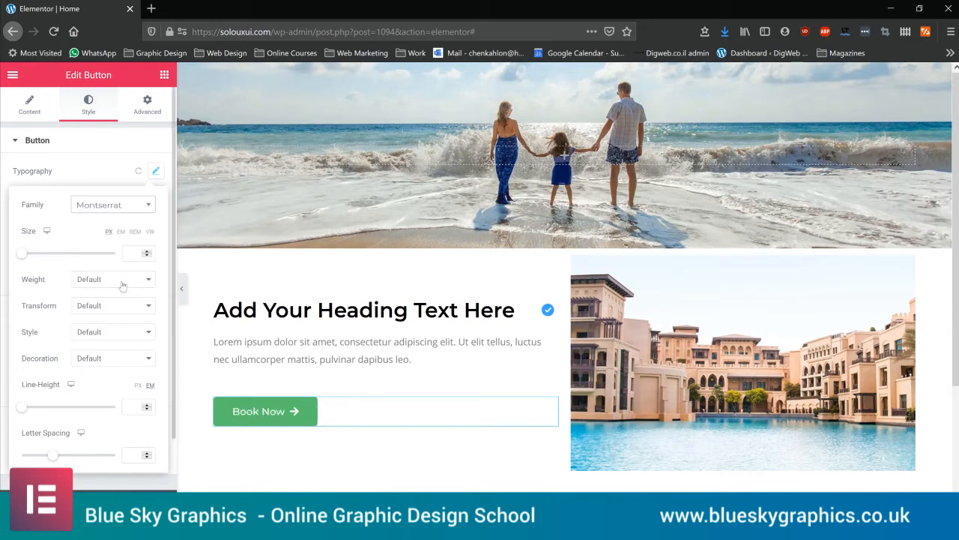
click(156, 175)
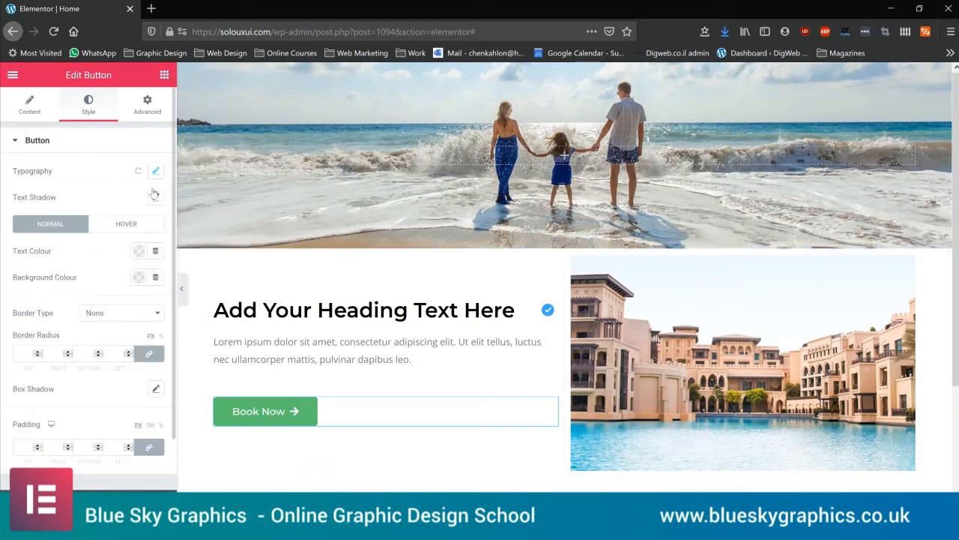
Step: Change the button's normal background colour to the light blue preset #6EC1E4
click(138, 277)
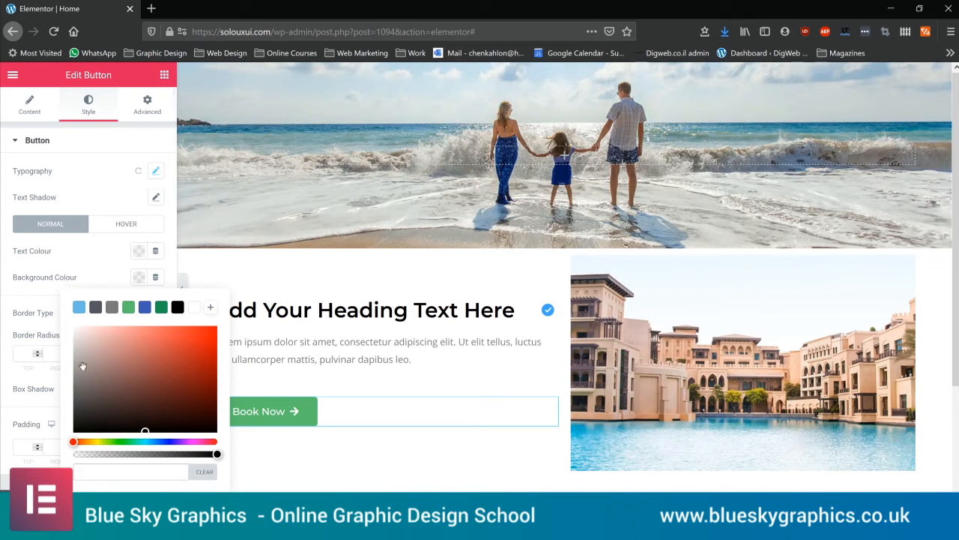
click(78, 307)
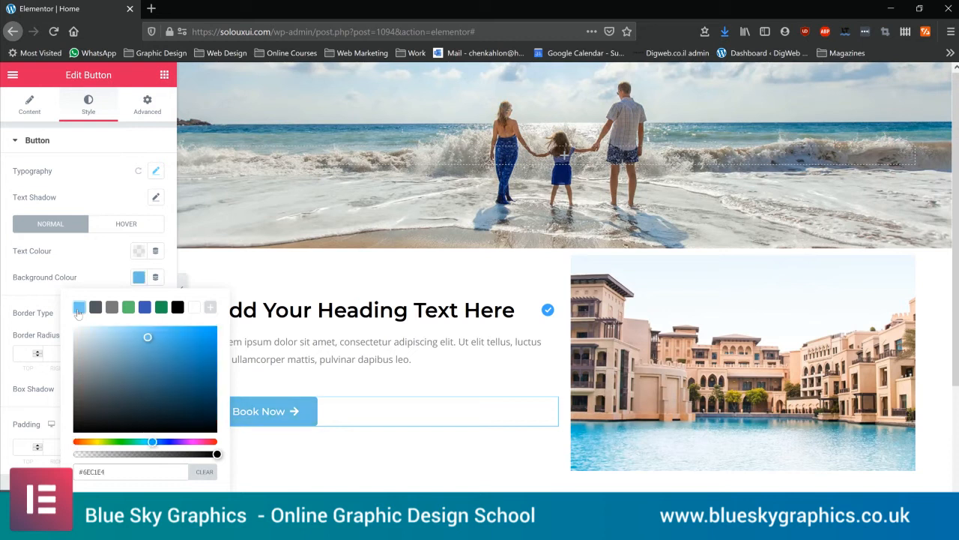
click(138, 280)
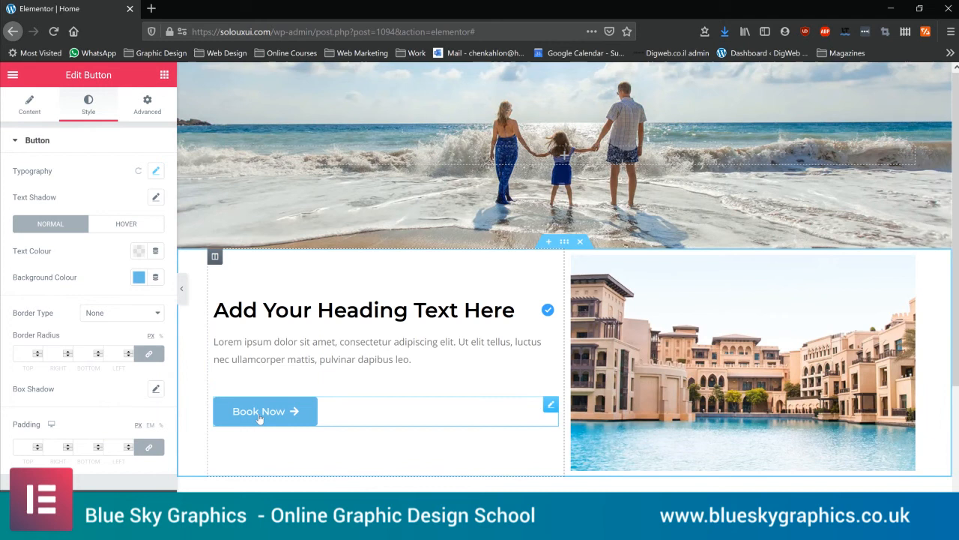
Step: Set the button's hover background colour to the dark grey preset
click(123, 230)
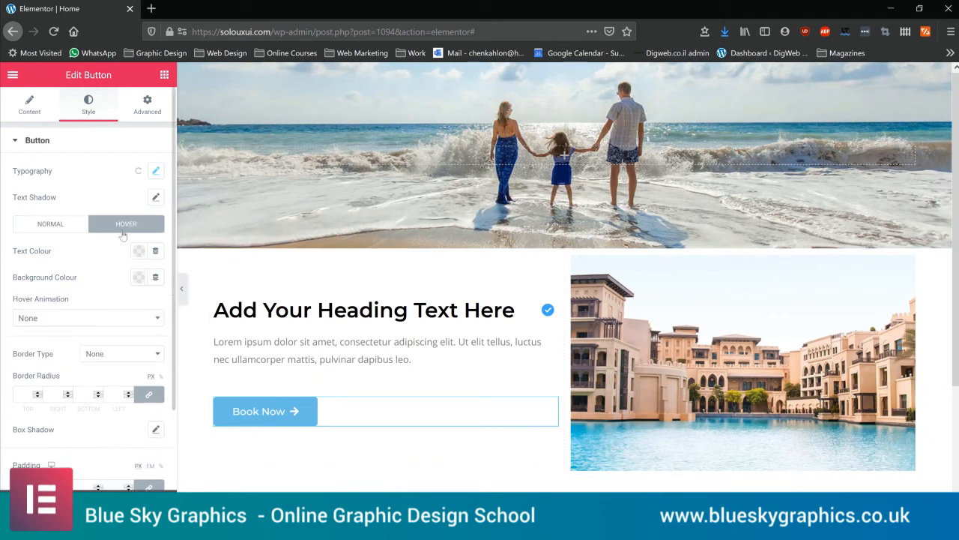
click(138, 279)
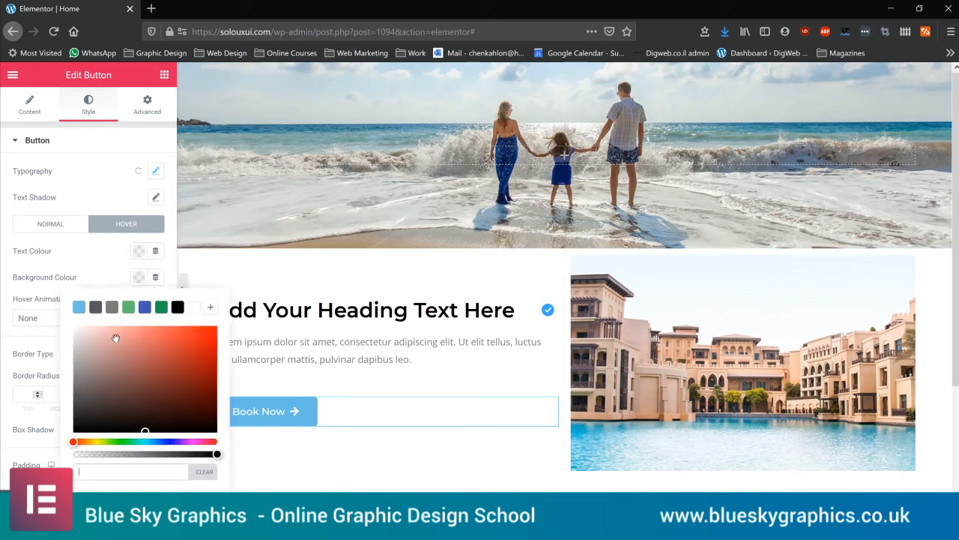
click(95, 308)
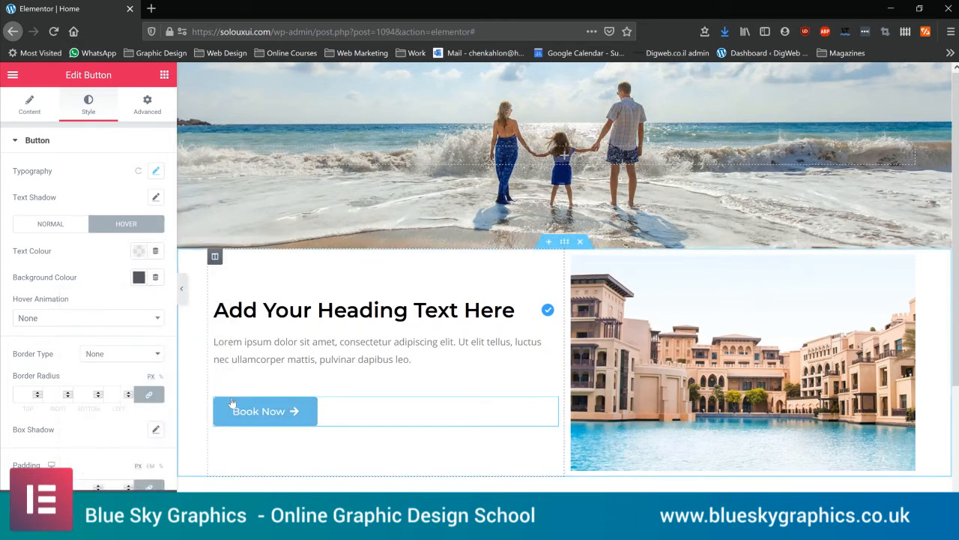
Step: Find the hover animations with "Flo" and apply Float to the button
click(69, 320)
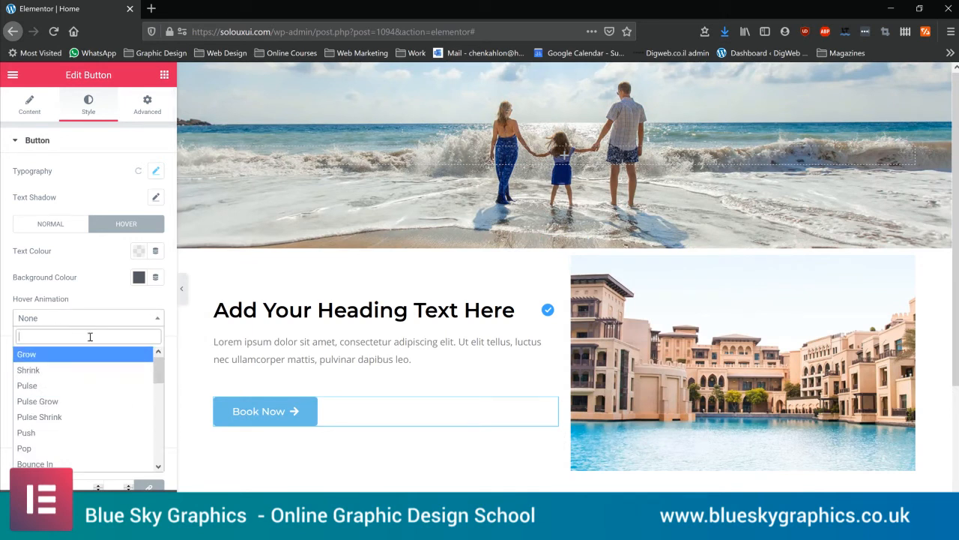
text(Flo)
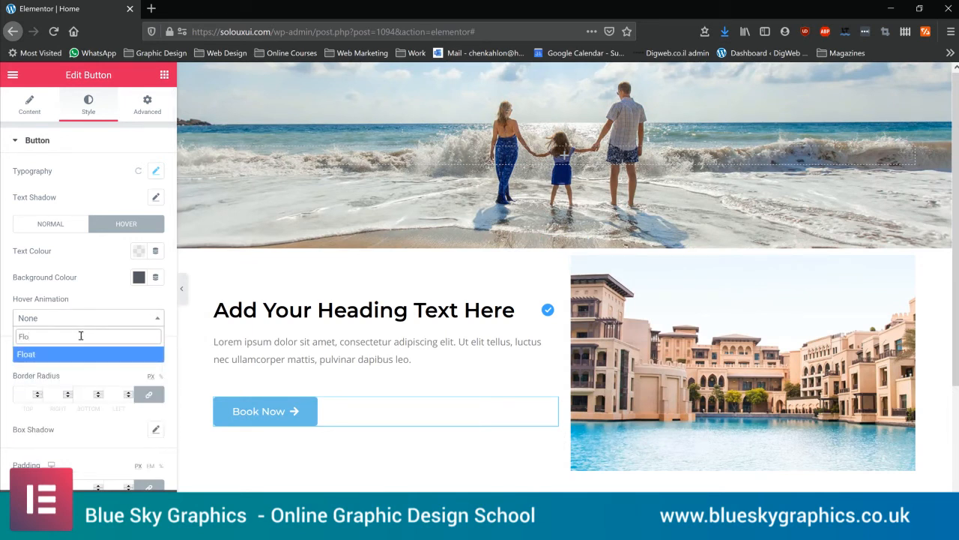
click(81, 353)
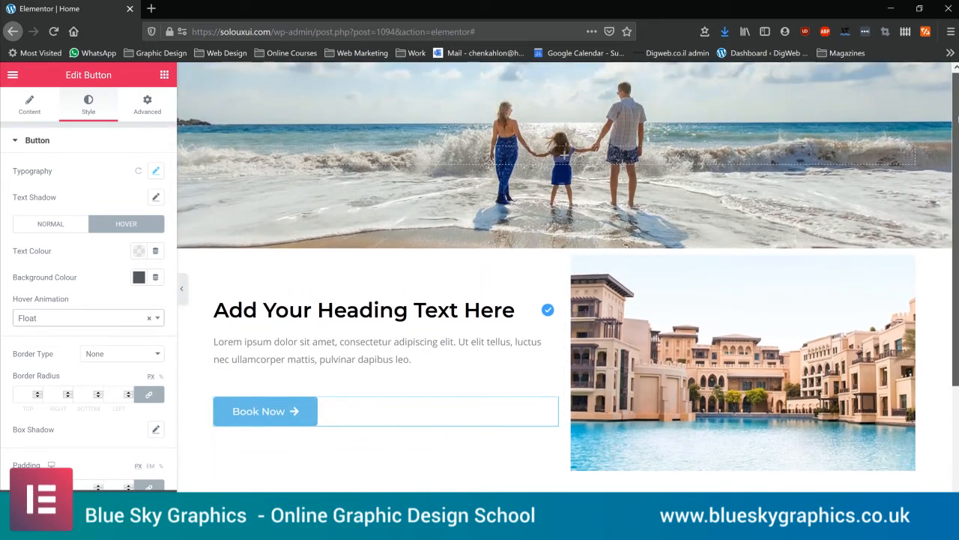
Step: Unlink the two-column section's padding values and set its top and bottom padding to 3%
scroll(764, 178, down, 1)
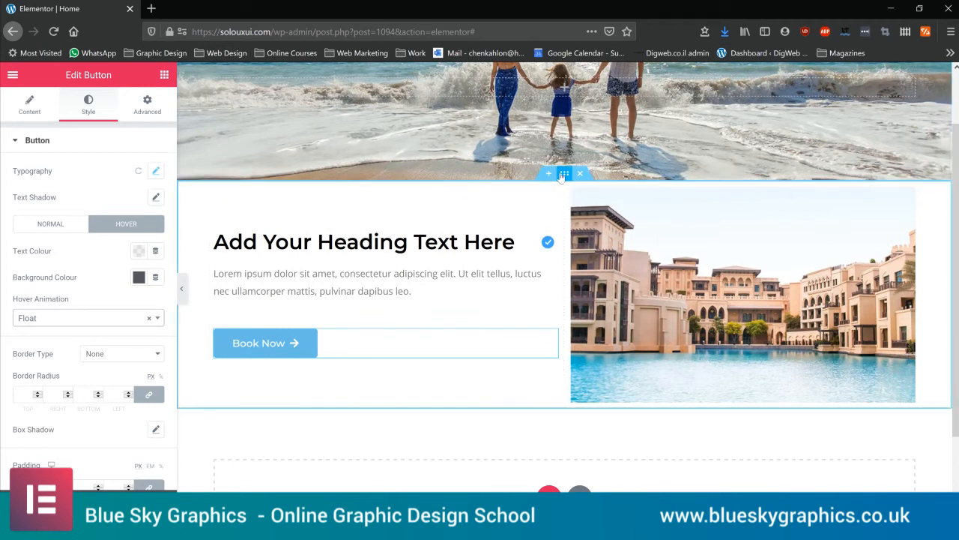
click(564, 173)
click(147, 105)
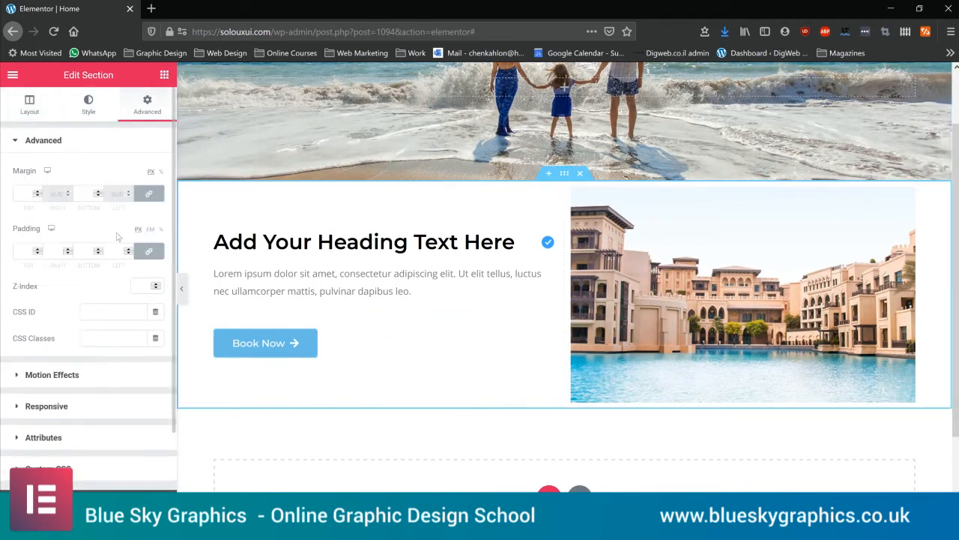
click(152, 256)
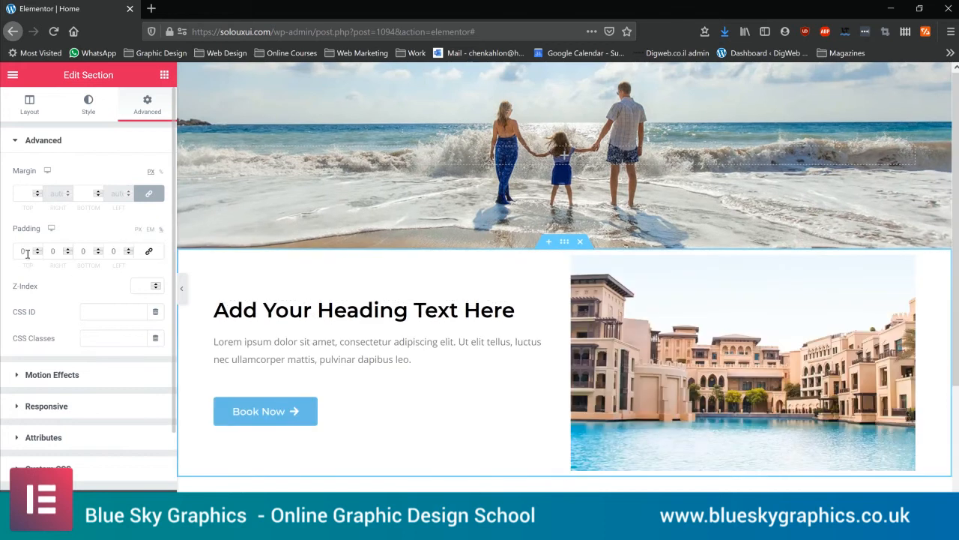
click(36, 249)
click(37, 249)
click(37, 249)
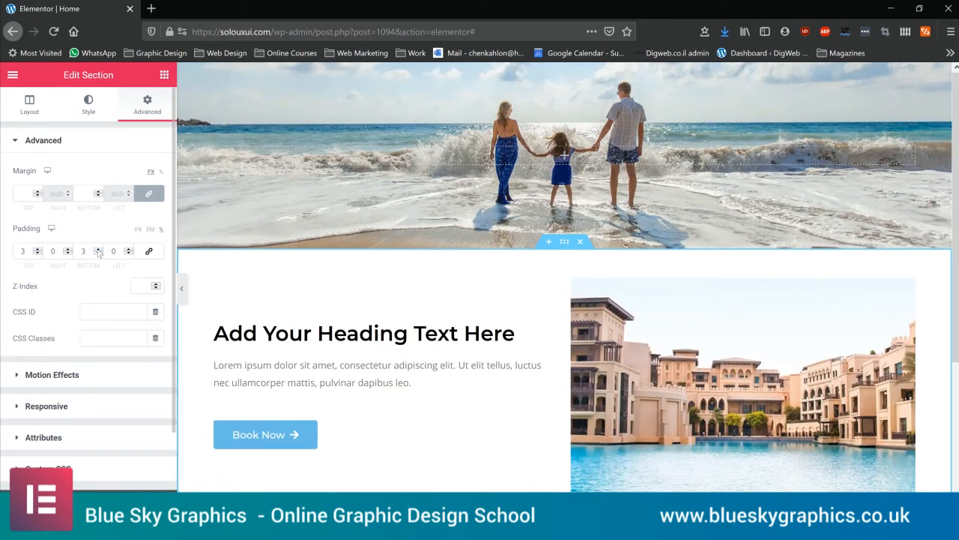
Step: Add a new section with two equal columns below the heading and hotel image section
scroll(645, 374, down, 4)
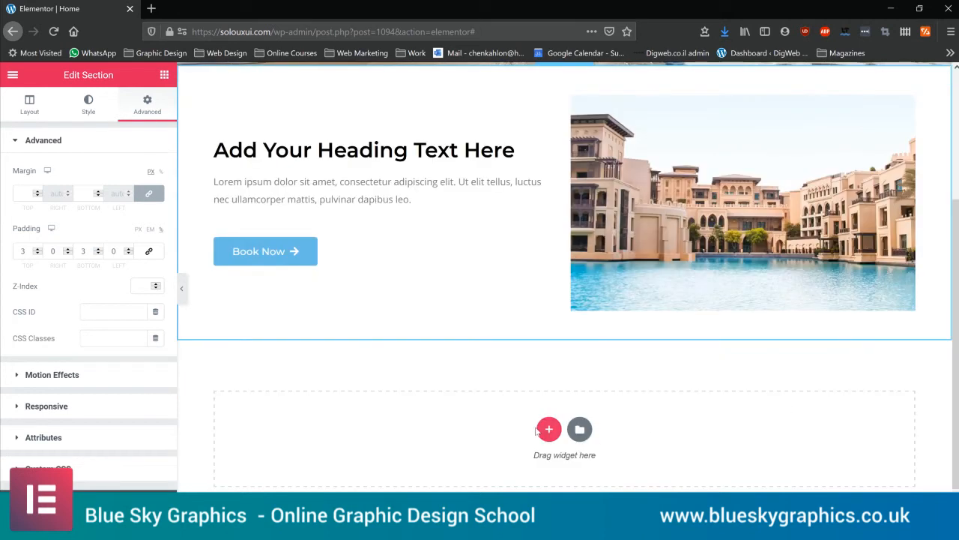
click(545, 430)
scroll(450, 368, down, 2)
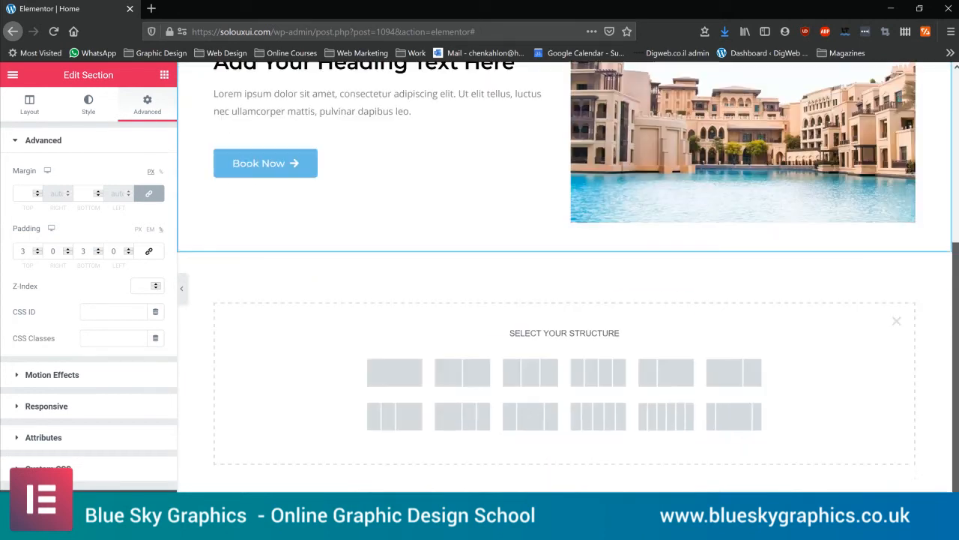
click(455, 373)
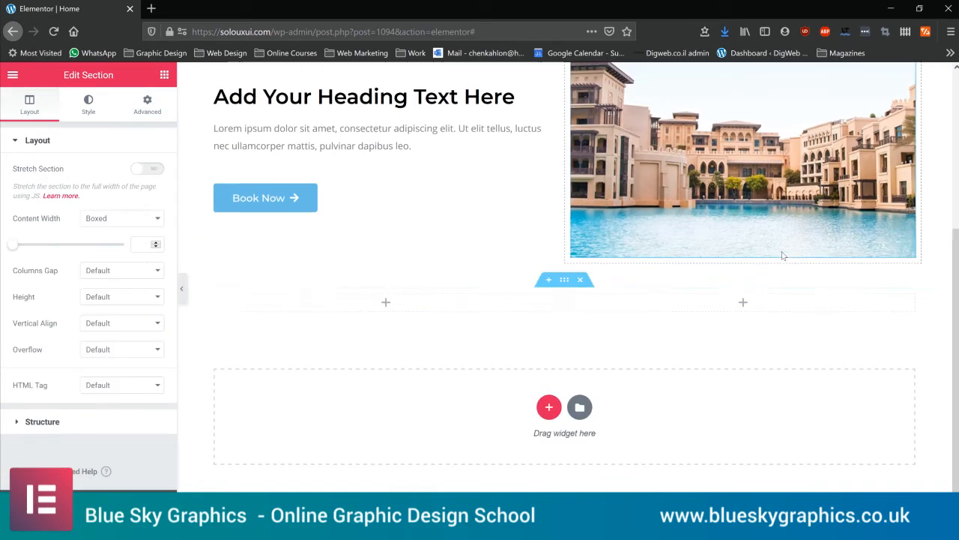
Step: Copy the hotel image widget and paste it into the left column of the new section
scroll(859, 121, up, 2)
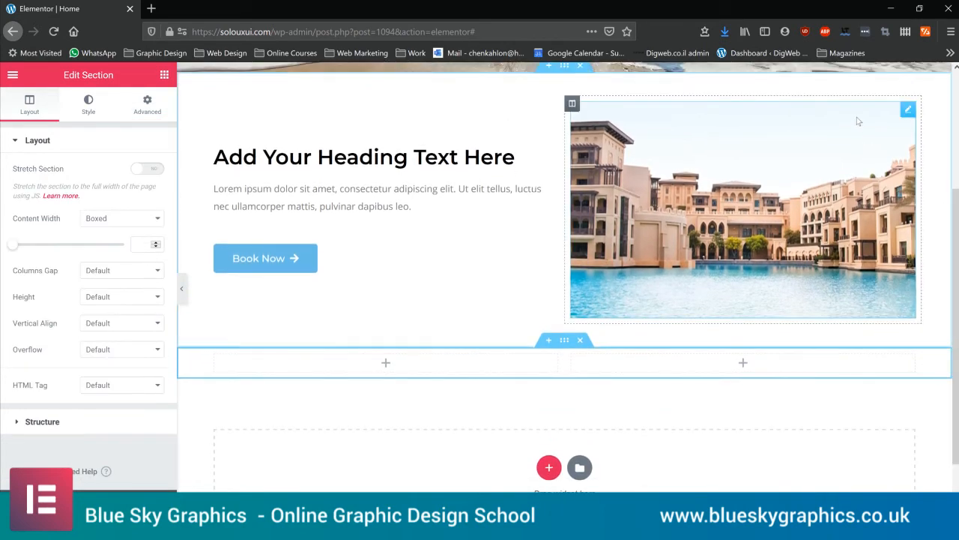
right_click(905, 120)
click(880, 175)
right_click(413, 363)
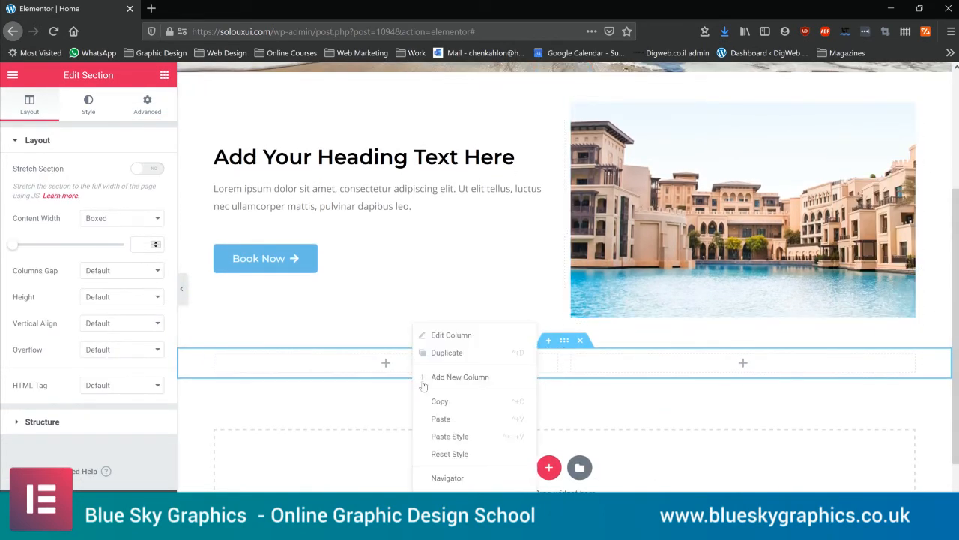
click(437, 417)
Step: Replace the pasted hotel picture with the striped pillow photo from the media library
scroll(685, 284, down, 3)
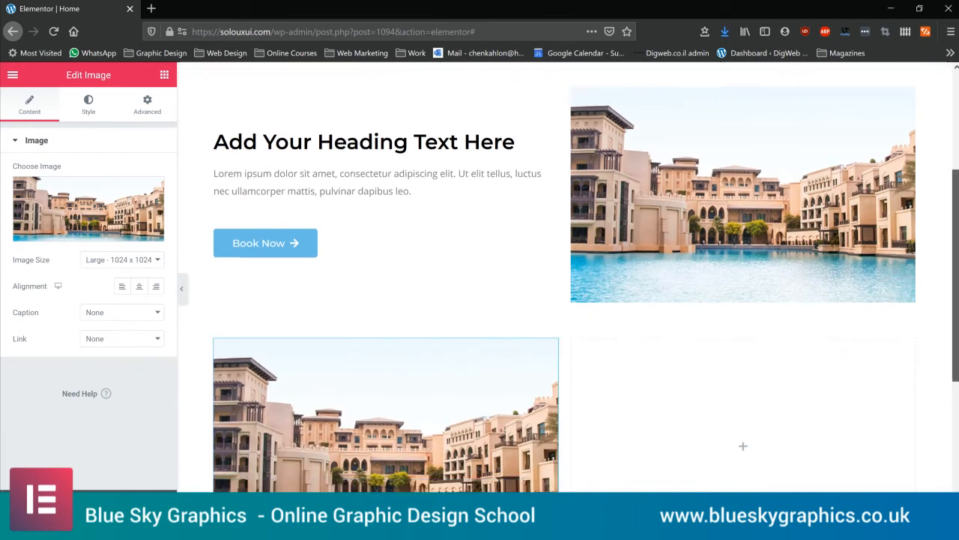
click(83, 237)
click(329, 218)
click(890, 484)
Step: Add a Heading widget and a Text Editor widget below it in the column beside the pillow image
scroll(318, 194, up, 1)
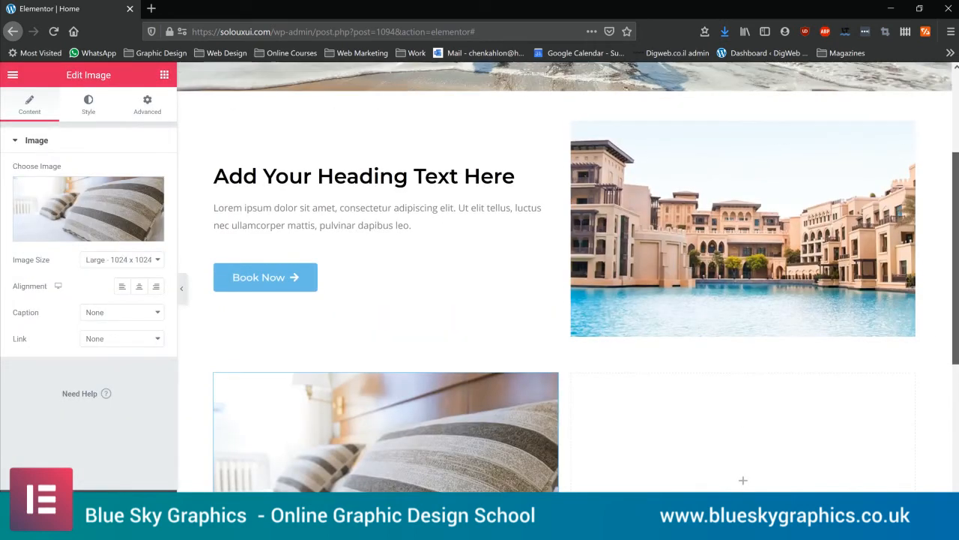
click(329, 177)
scroll(879, 289, down, 2)
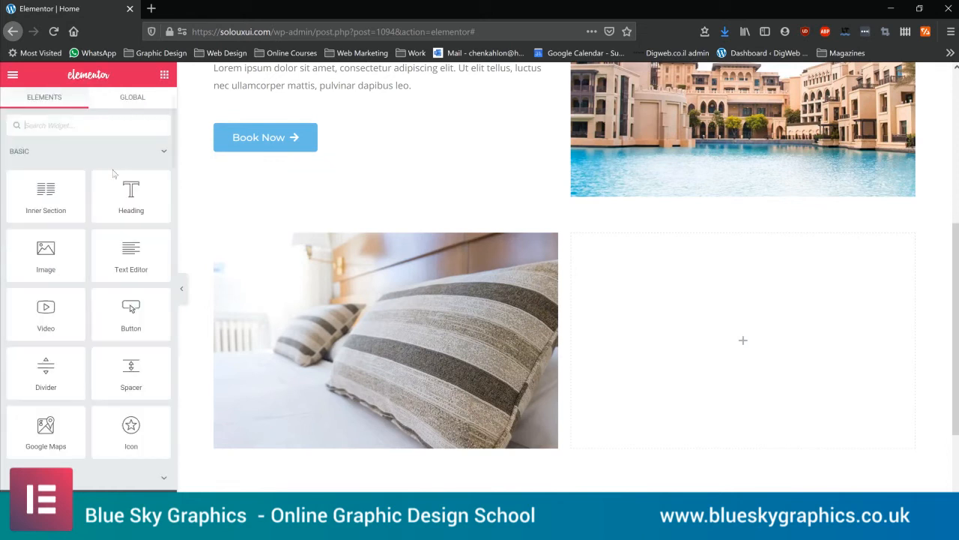
drag(114, 199, 749, 300)
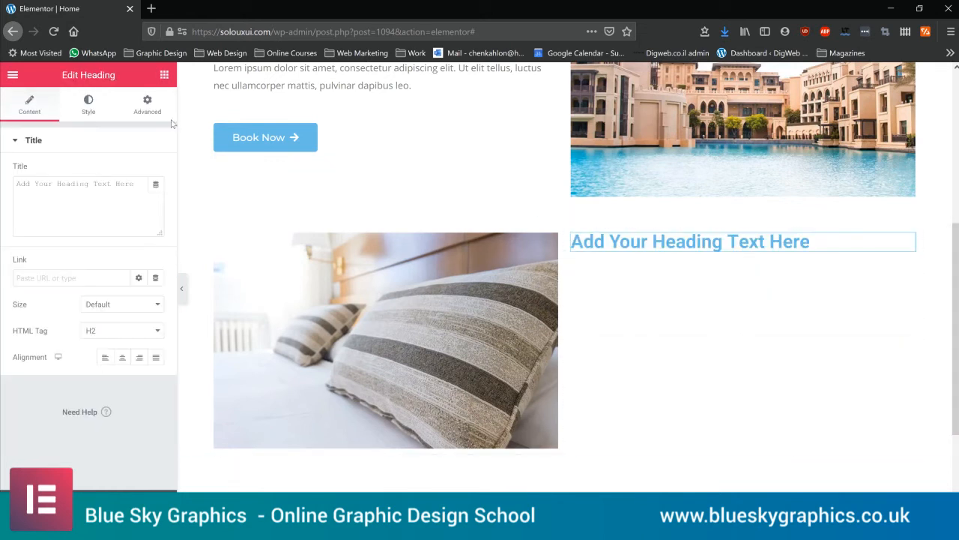
click(164, 76)
drag(130, 251, 660, 270)
Step: Copy the first section's black Montserrat heading and paste its style onto the new heading beside the pillow image
scroll(362, 215, up, 3)
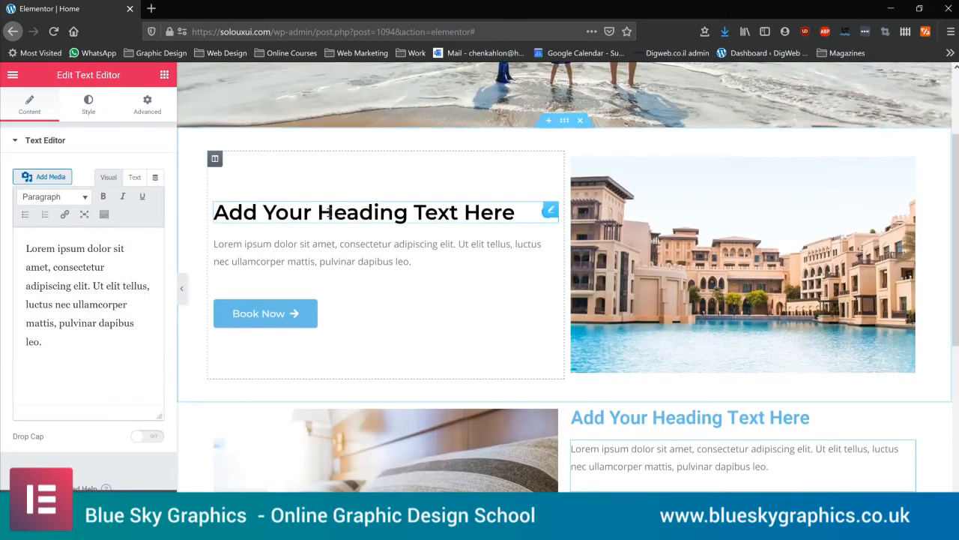
right_click(362, 215)
right_click(552, 210)
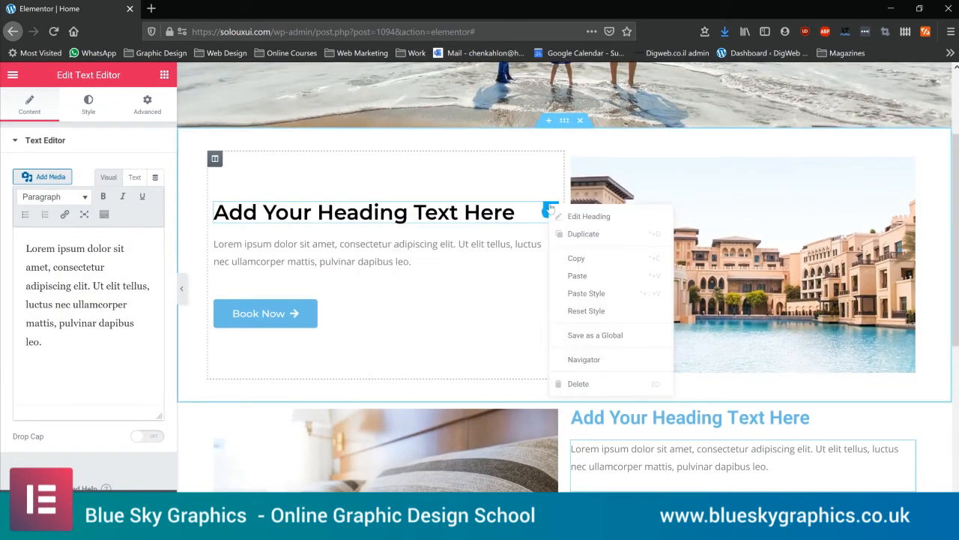
click(592, 258)
right_click(909, 417)
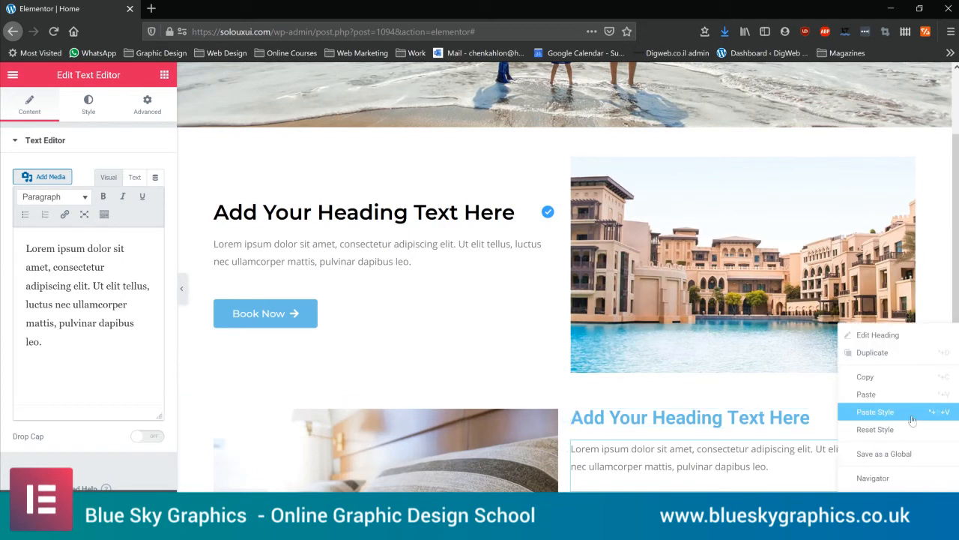
click(897, 413)
scroll(314, 218, down, 4)
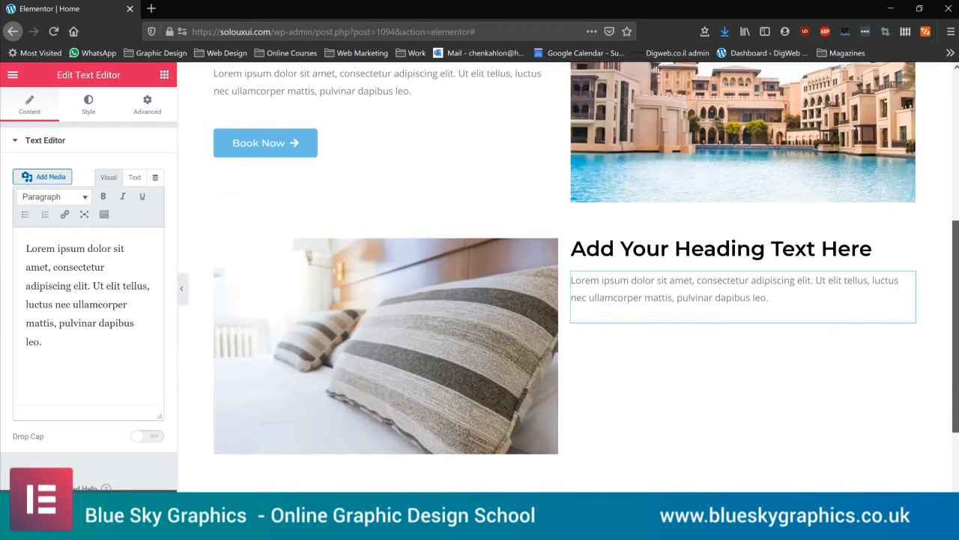
Step: Copy the first section's Book Now button and paste it below the text in the column beside the pillow image
scroll(315, 218, up, 1)
right_click(550, 202)
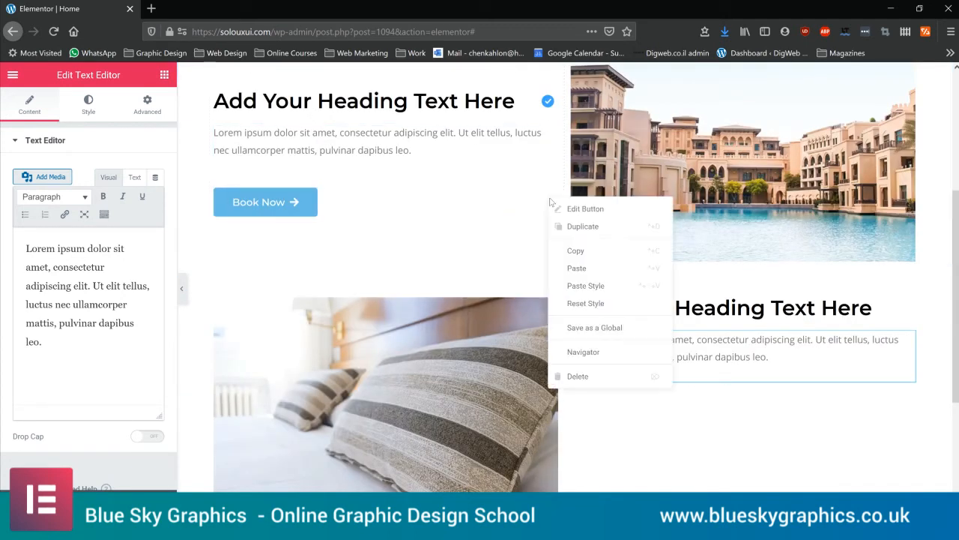
click(588, 253)
right_click(657, 420)
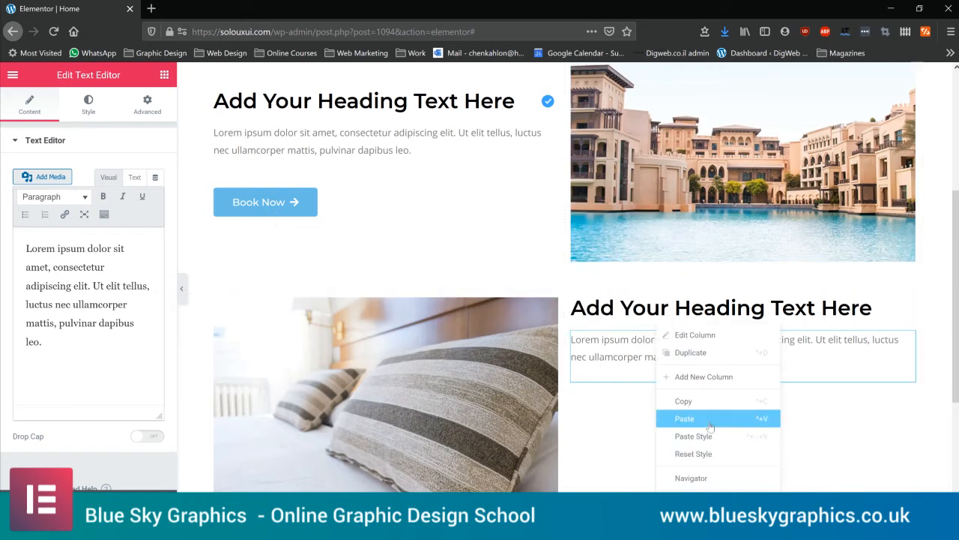
click(710, 426)
Step: Set the vertical alignment of the column beside the pillow image to Middle
scroll(570, 324, up, 1)
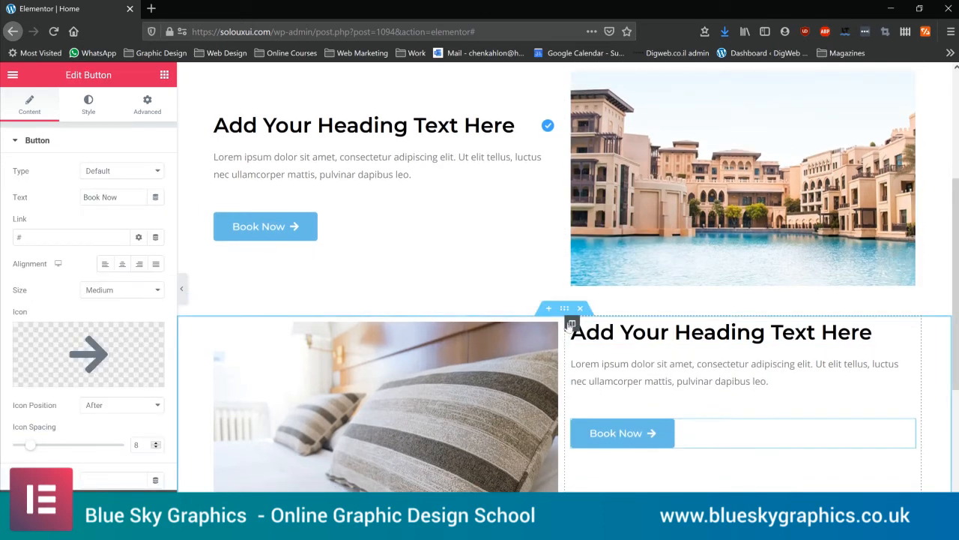
click(571, 324)
click(102, 202)
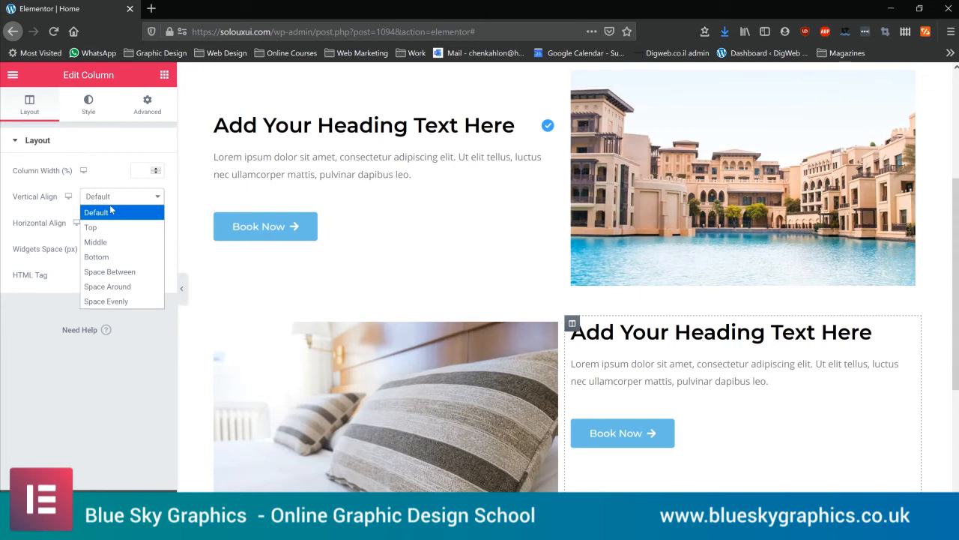
click(120, 242)
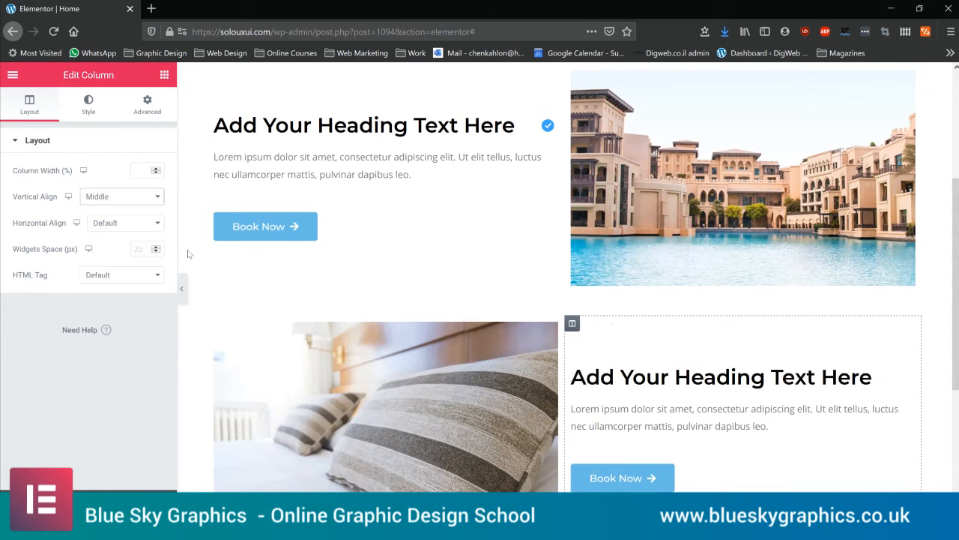
Step: Add a single-column section below the pillow section and place a Testimonial Carousel widget in it
scroll(571, 371, down, 5)
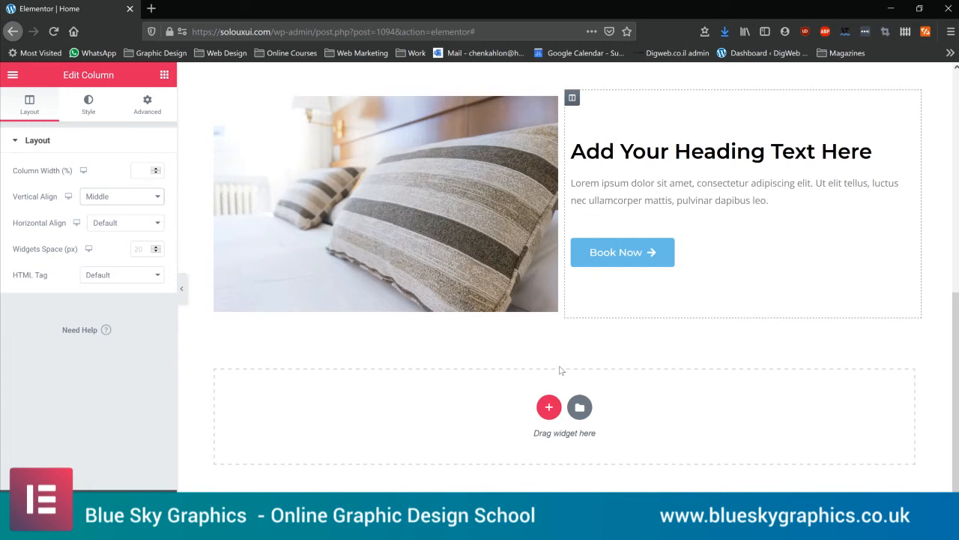
click(549, 409)
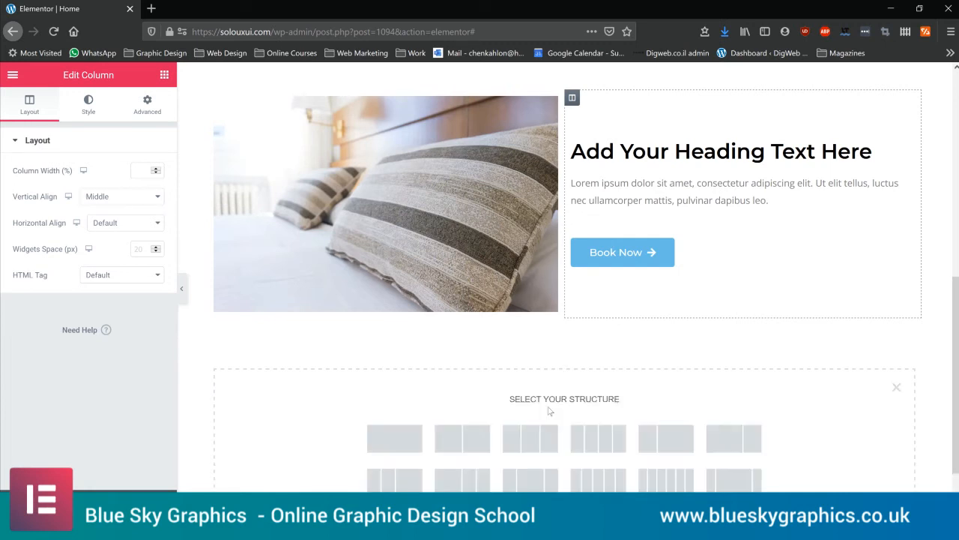
scroll(450, 389, down, 1)
click(401, 379)
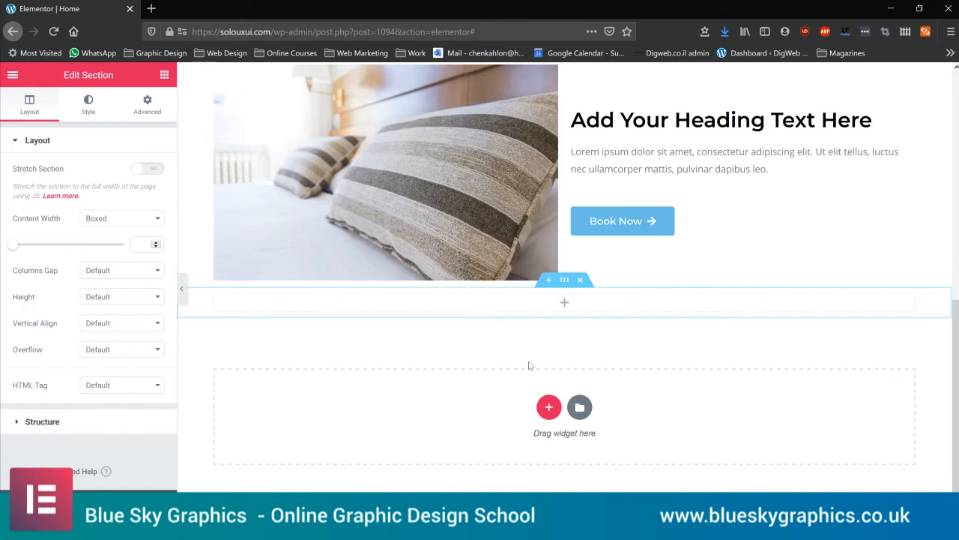
click(164, 74)
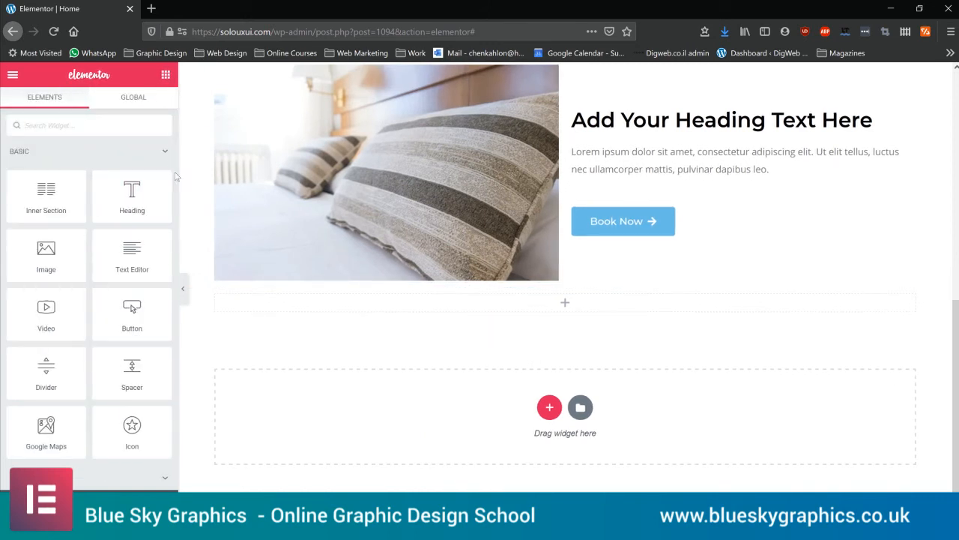
scroll(173, 171, down, 6)
drag(175, 192, 509, 310)
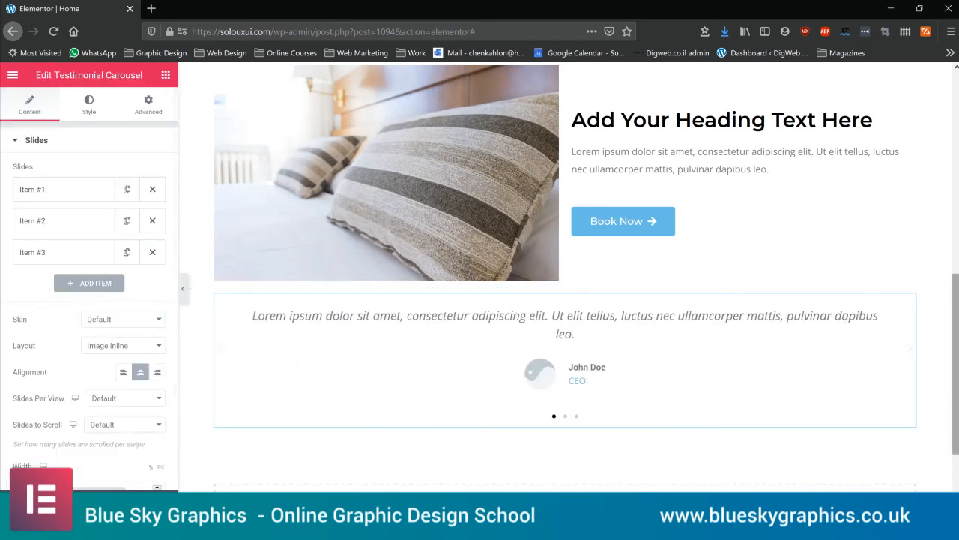
Step: Review the content, image, name and title fields of the three testimonial slides
click(34, 193)
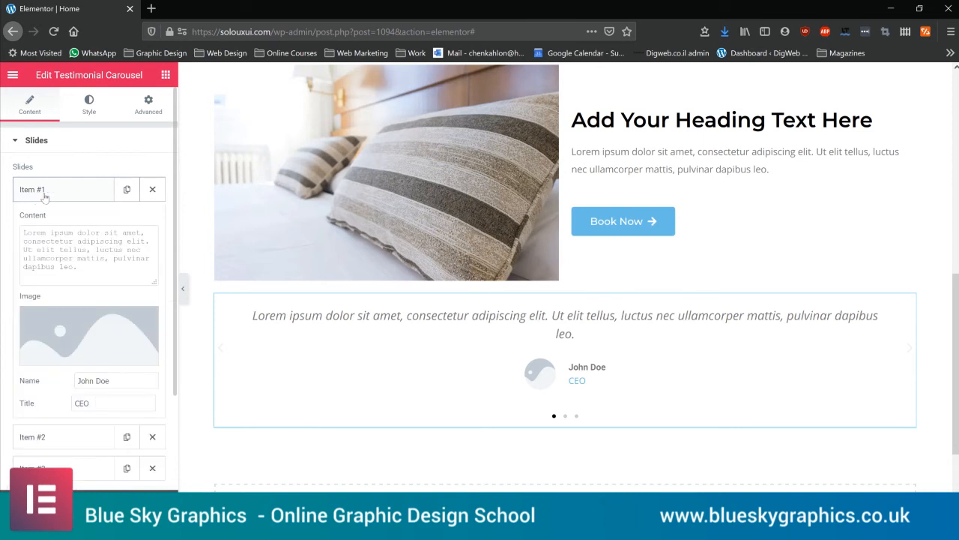
click(44, 197)
click(45, 220)
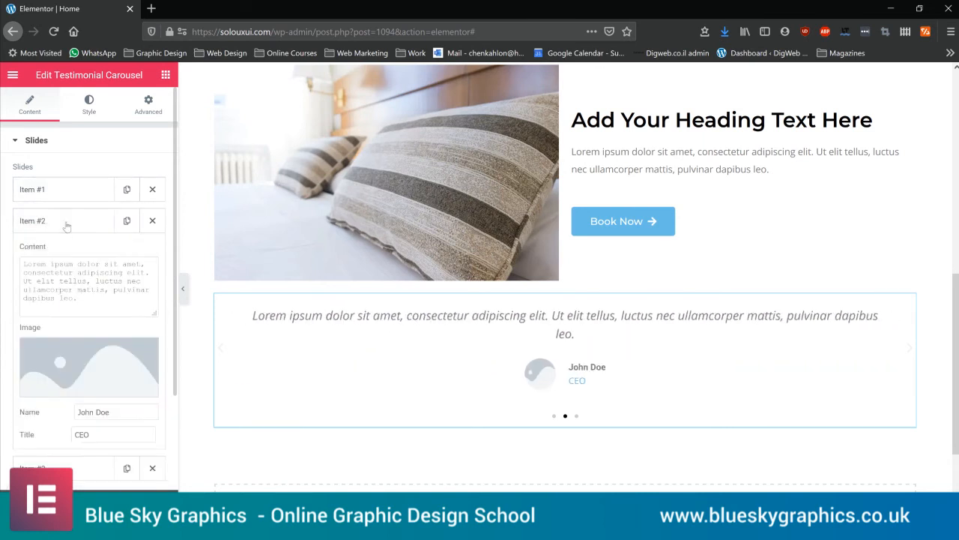
click(66, 225)
click(55, 251)
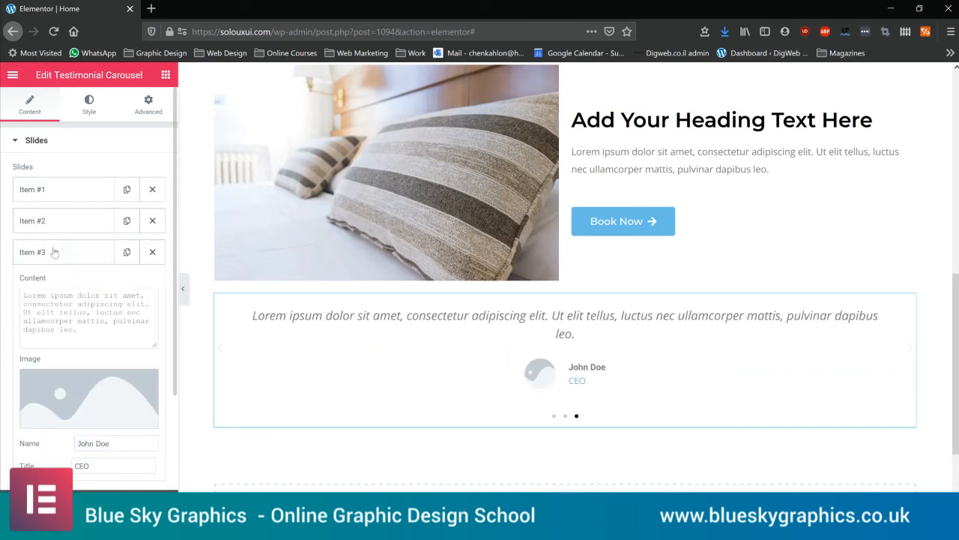
click(54, 253)
Step: Set the first testimonial slide's image to the media library photo of the smiling dark-haired man
click(60, 196)
drag(107, 271, 22, 230)
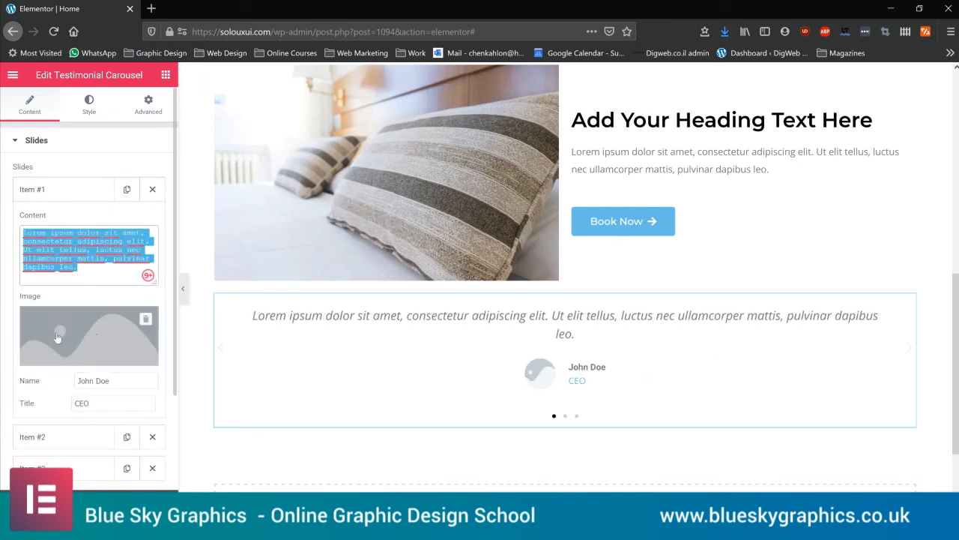
click(57, 337)
click(63, 239)
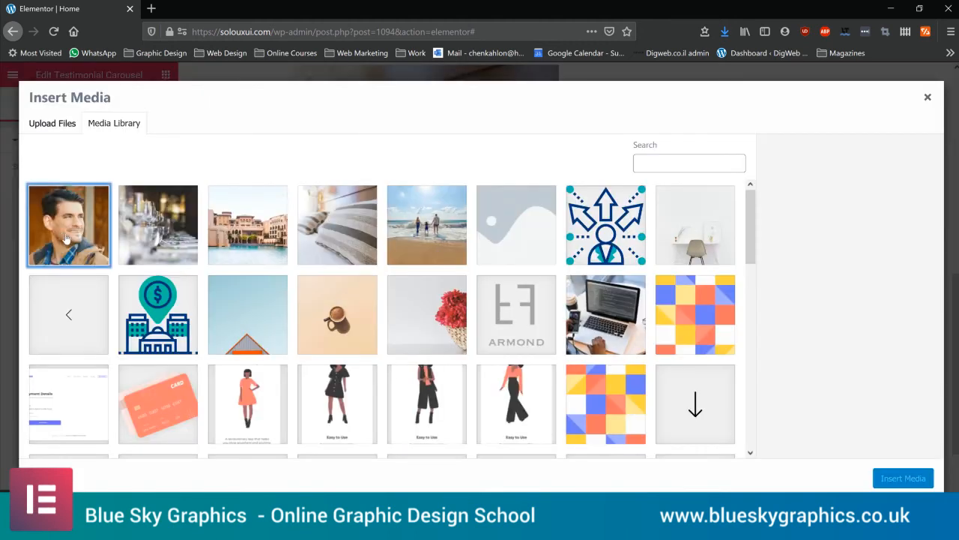
click(907, 480)
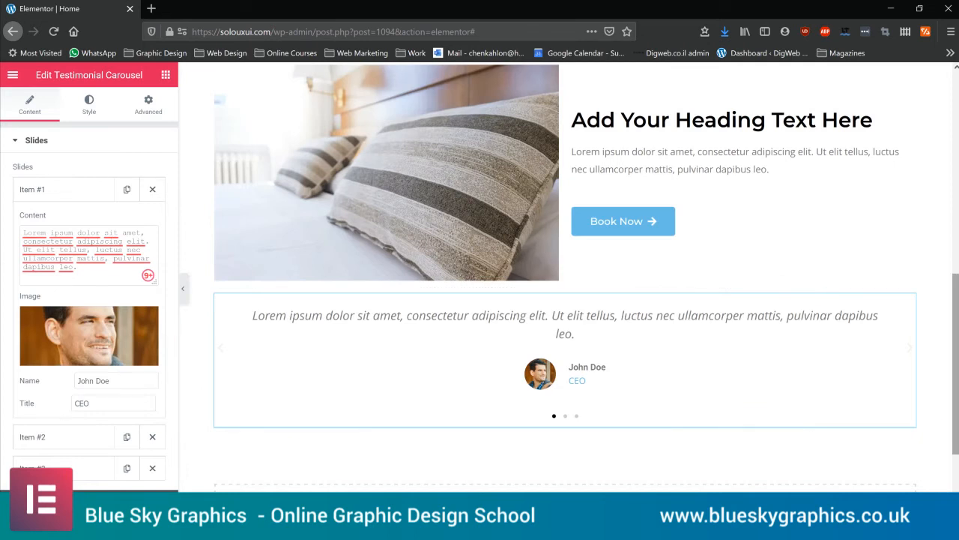
scroll(314, 407, down, 3)
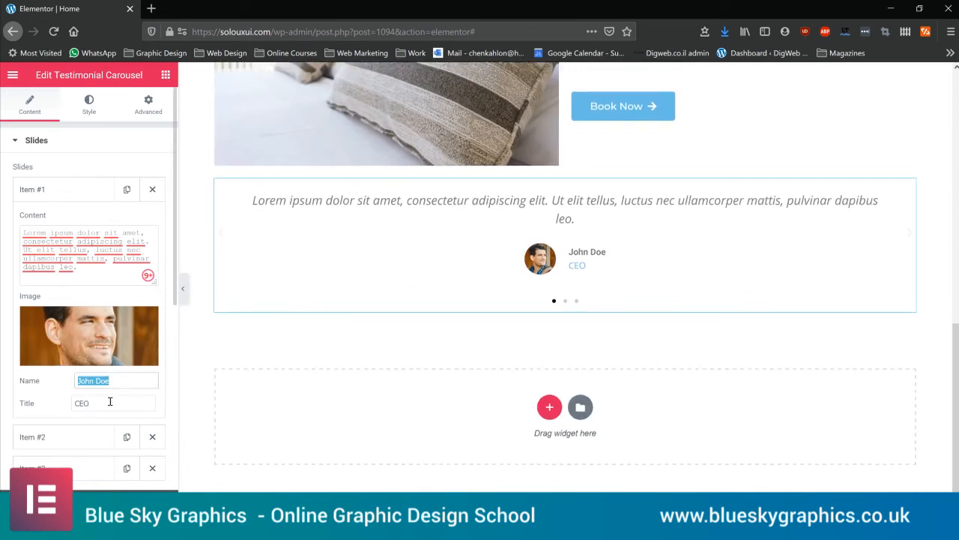
click(38, 189)
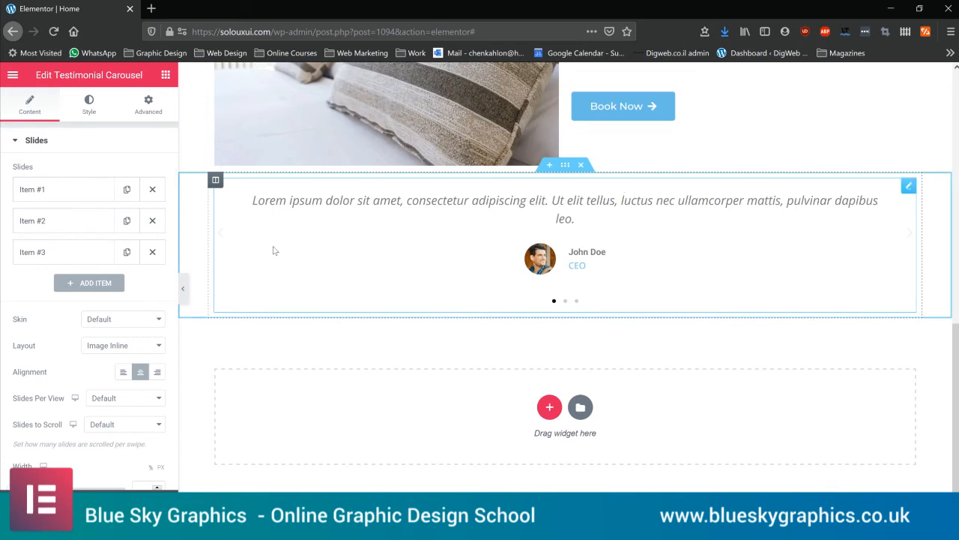
Step: Set the second testimonial slide's image to the media library photo of the woman with glasses
click(56, 223)
click(138, 385)
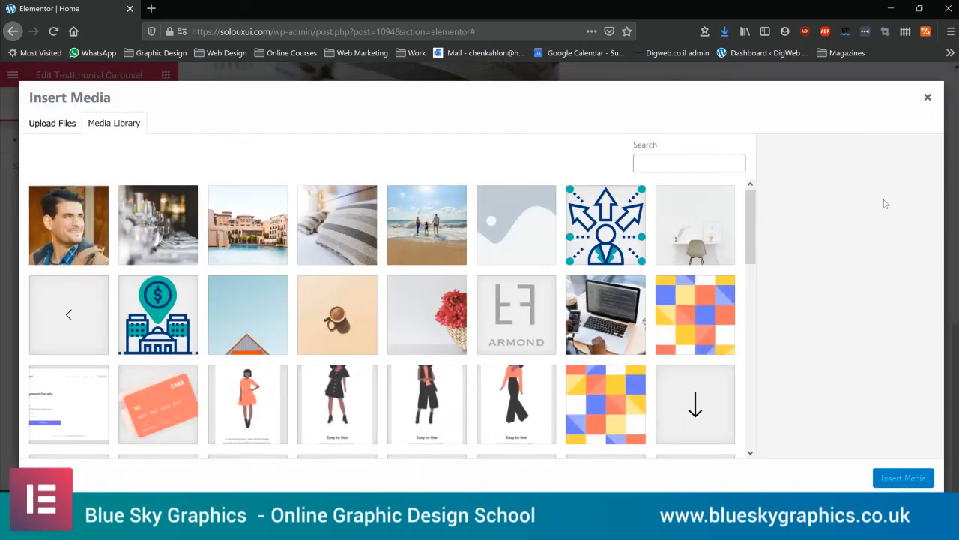
scroll(753, 227, down, 5)
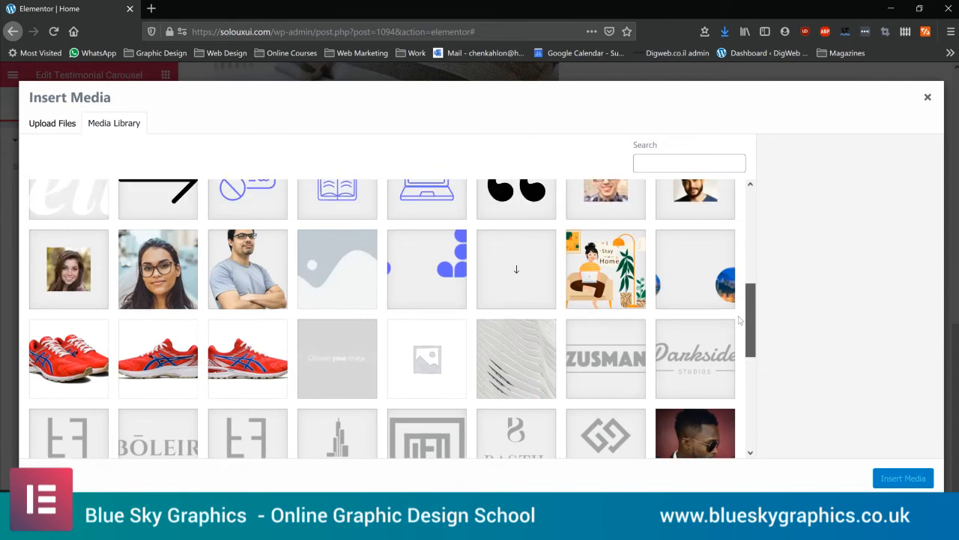
click(157, 264)
click(884, 478)
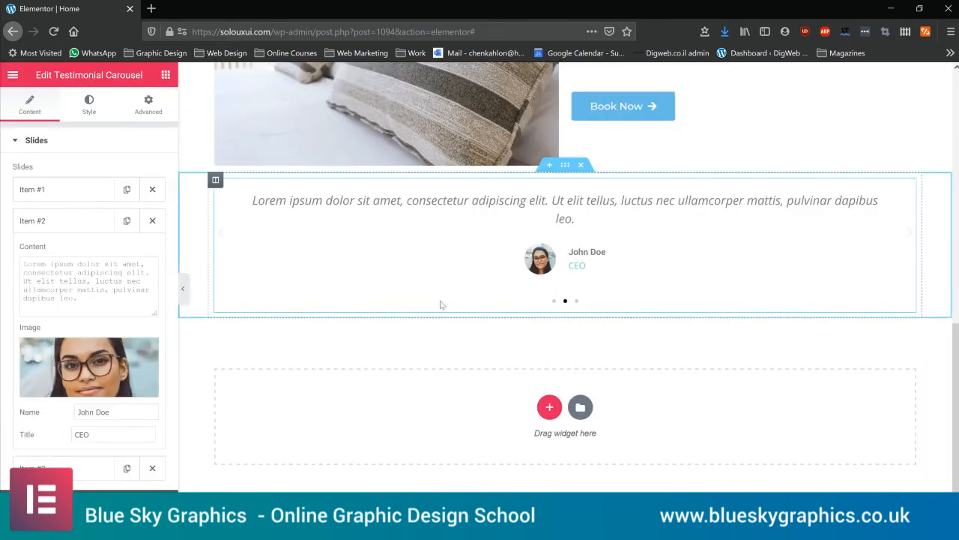
click(54, 225)
Step: Set the third testimonial slide's image to img_85236941.jpg, the woman in a dark winter coat
click(68, 255)
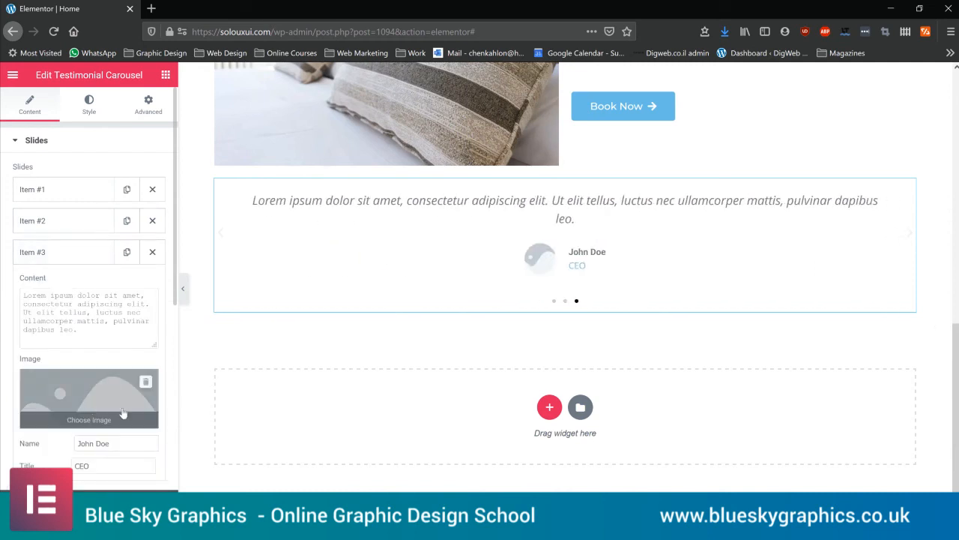
click(123, 412)
drag(751, 238, 753, 329)
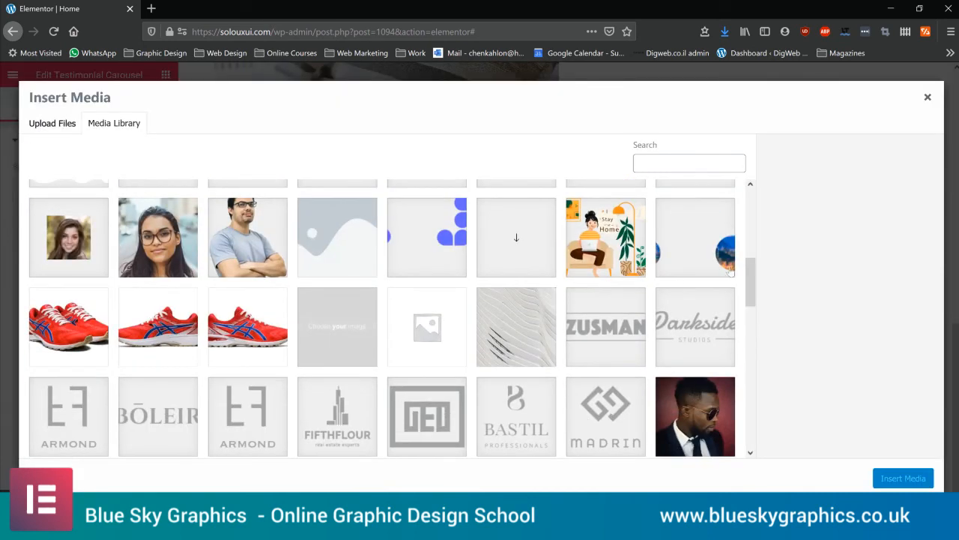
drag(753, 271, 747, 323)
click(233, 341)
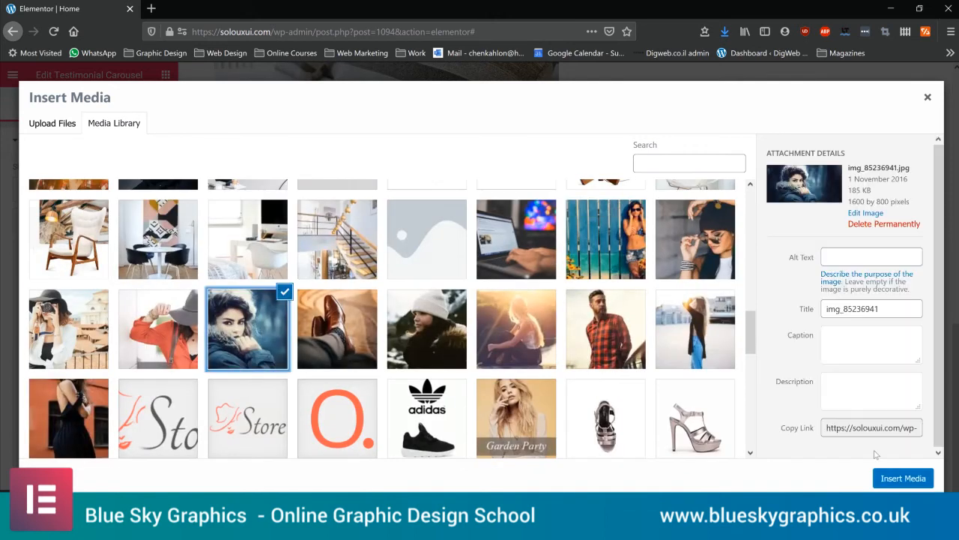
click(890, 480)
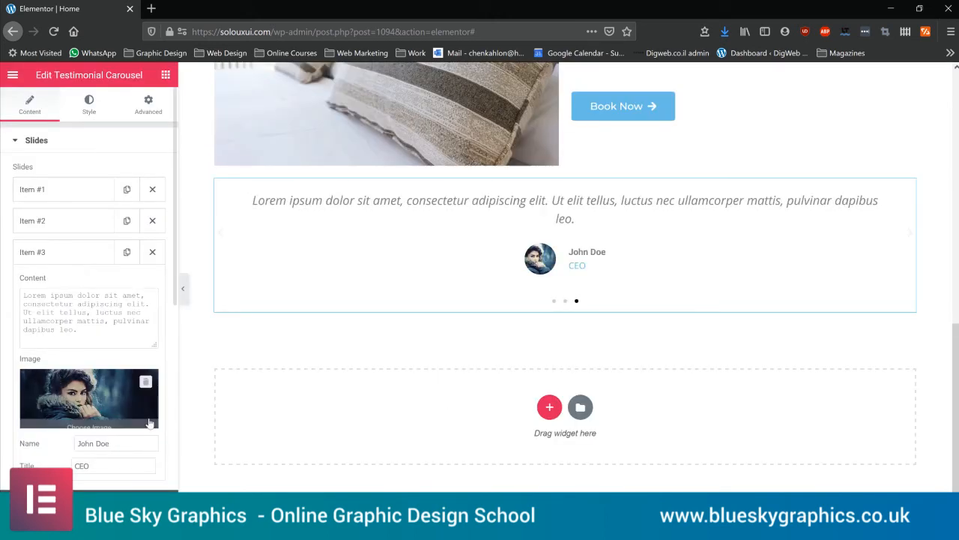
Step: Preview the page with the editing panel hidden, then restore the panel
click(184, 291)
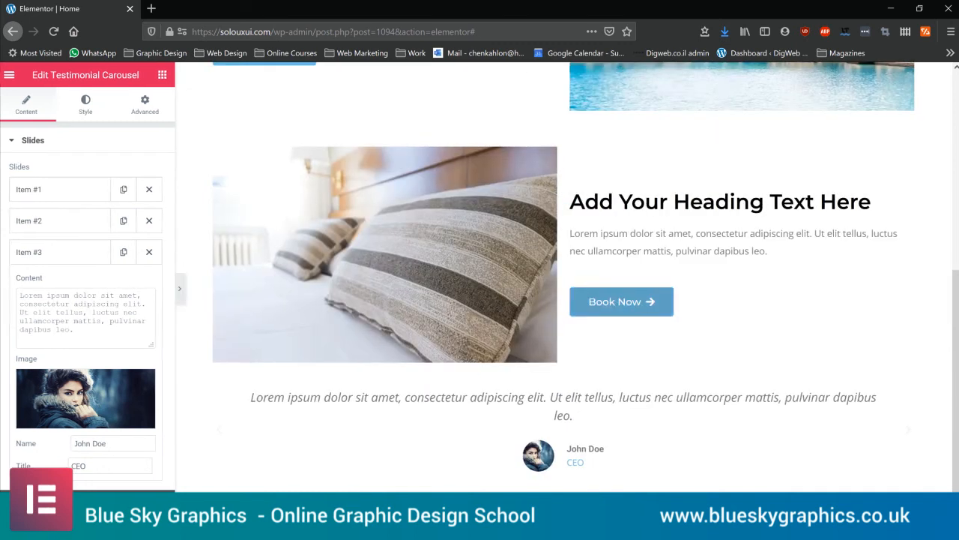
mouse_move(954, 338)
mouse_down()
mouse_move(954, 203)
mouse_move(953, 331)
mouse_up()
click(6, 291)
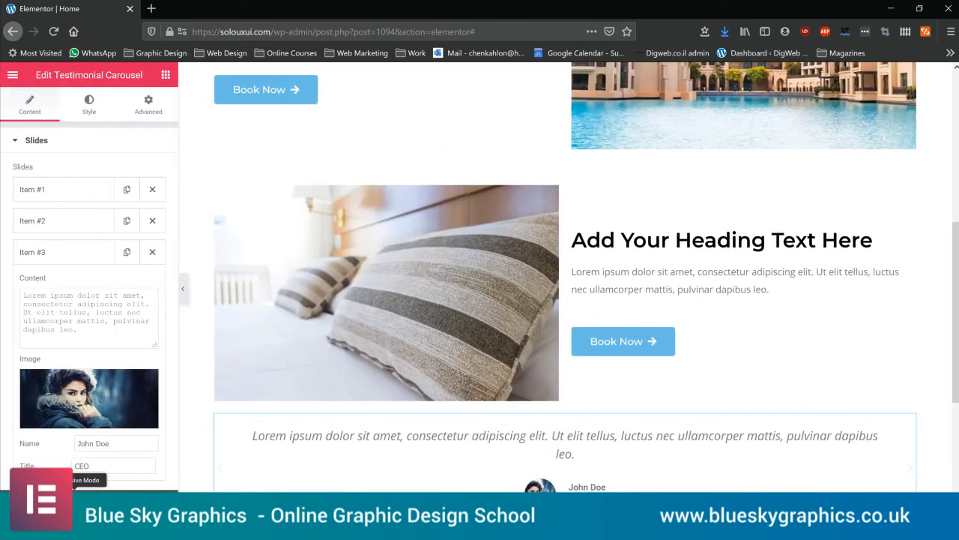
Step: Switch to the 360px mobile preview and set the font size of the heading below the pillow image to 21 px
click(75, 502)
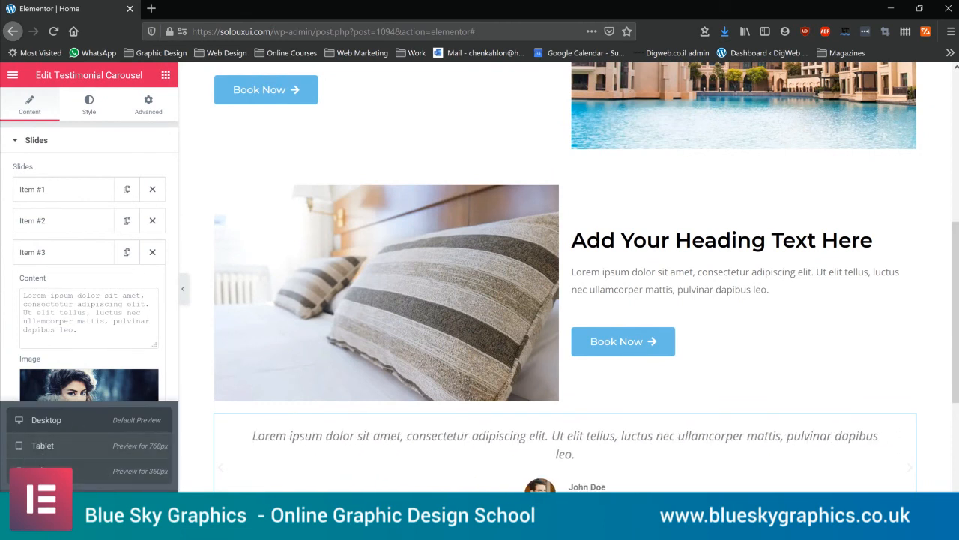
click(52, 463)
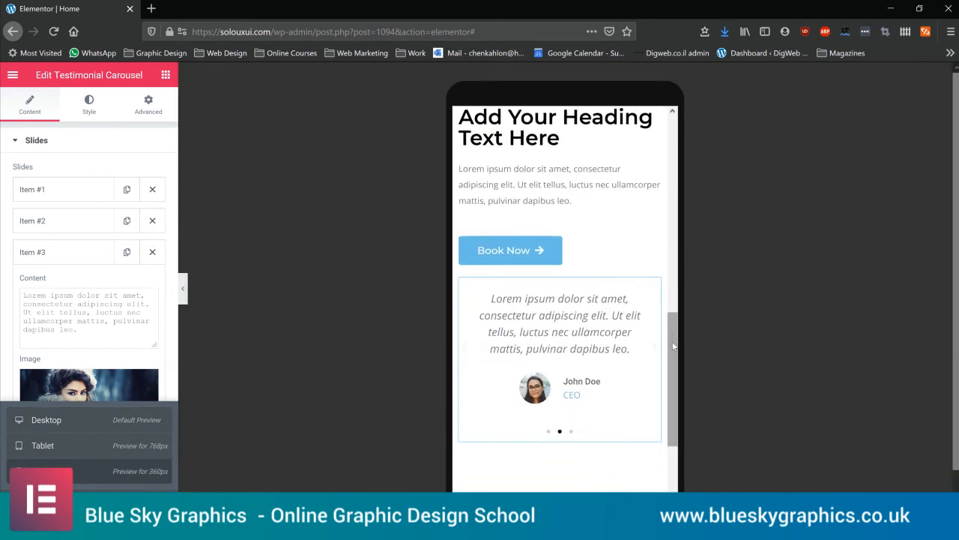
scroll(522, 352, up, 5)
click(522, 353)
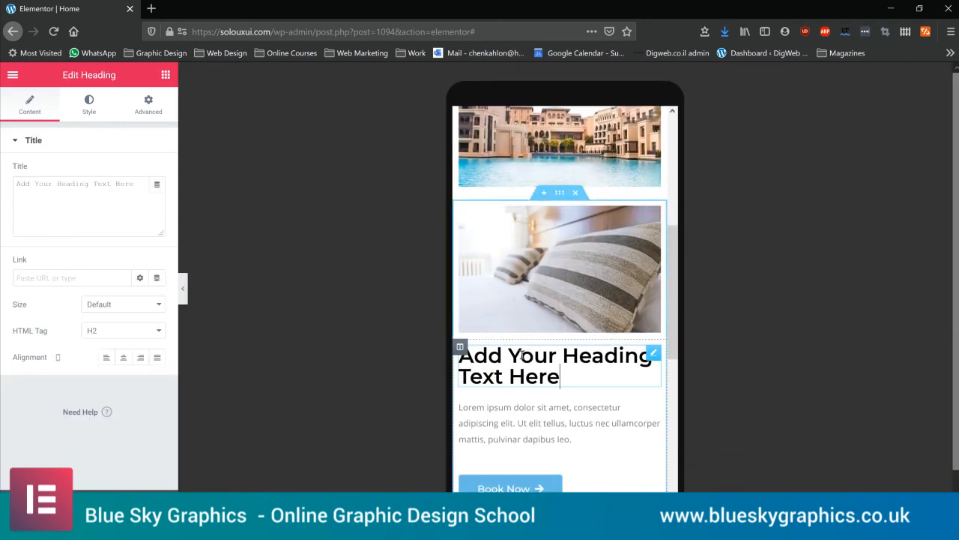
click(89, 105)
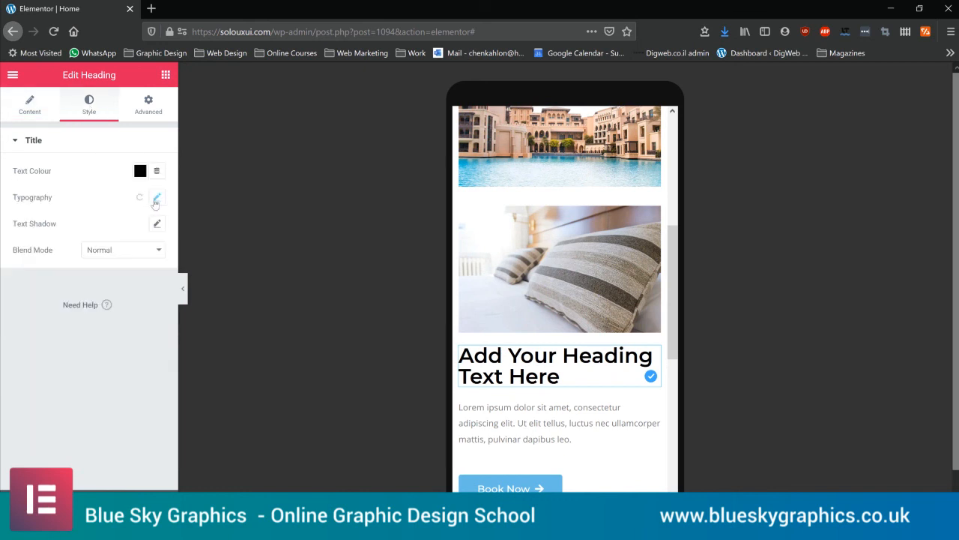
click(156, 199)
drag(22, 281, 30, 281)
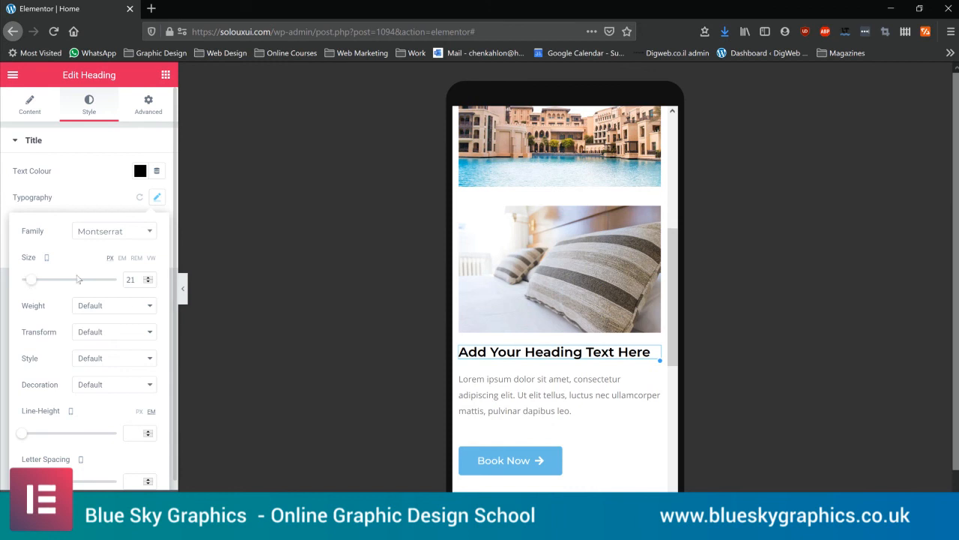
click(608, 252)
Step: Reduce the mobile font size of the first section's heading below the beach banner so it fits on one line
drag(674, 262, 681, 146)
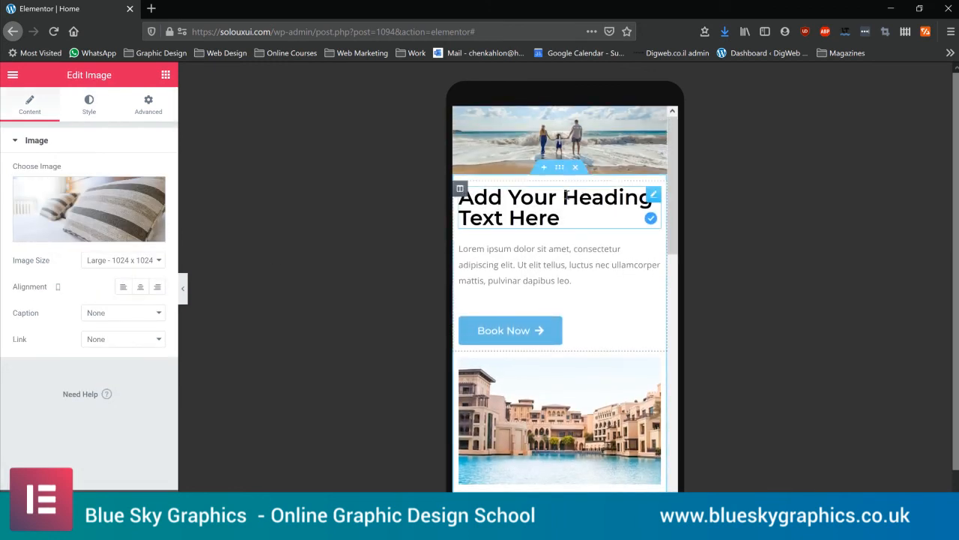
click(559, 218)
click(157, 198)
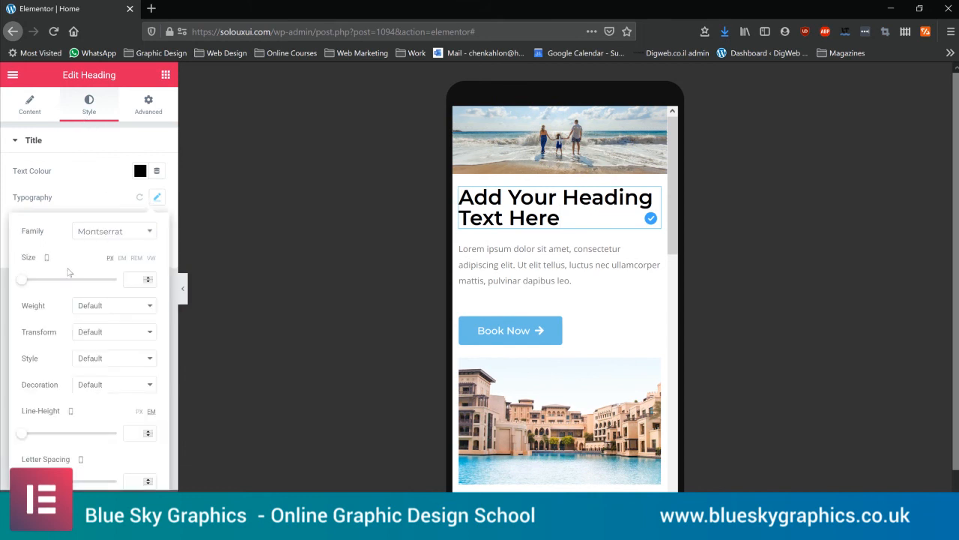
drag(22, 282, 28, 279)
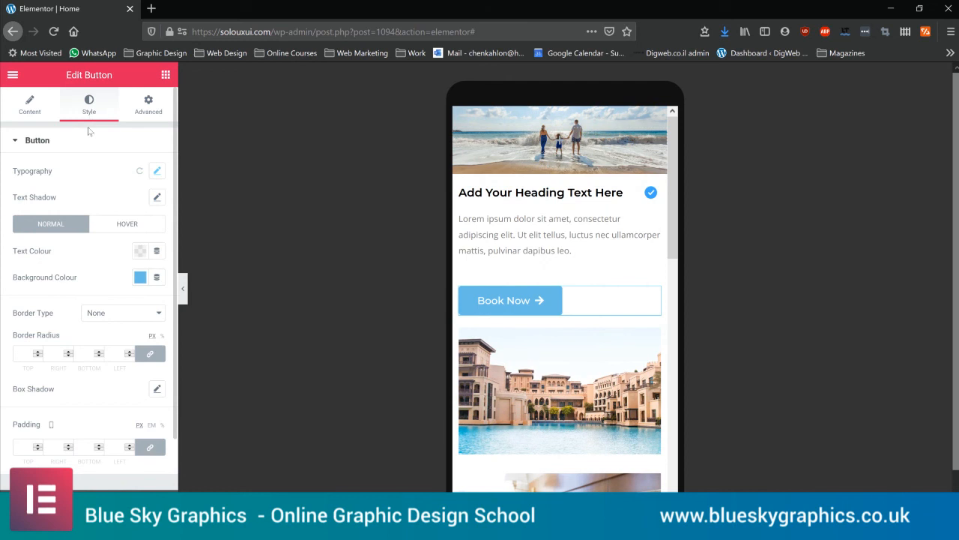
Step: Centre the Book Now buttons in both hotel sections for the mobile layout
click(30, 102)
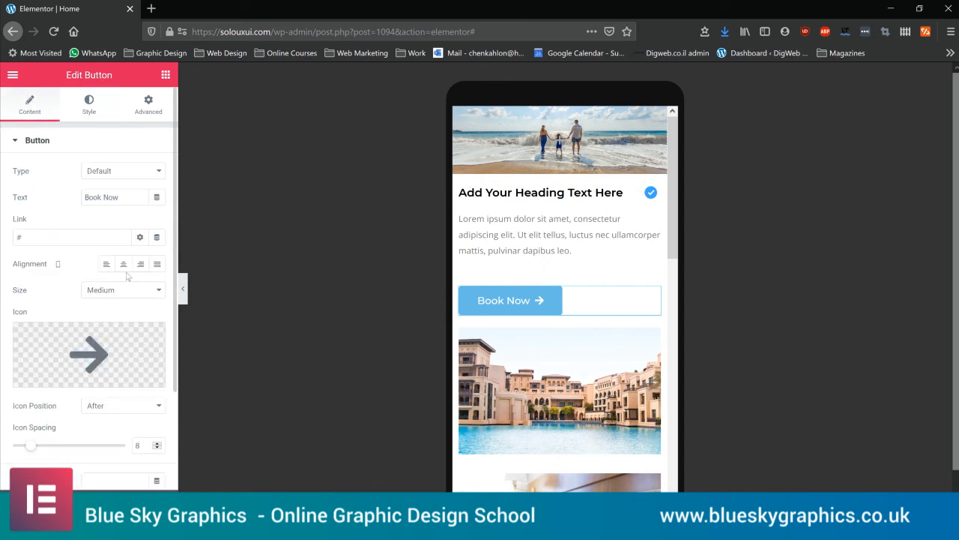
click(123, 264)
click(114, 291)
click(114, 293)
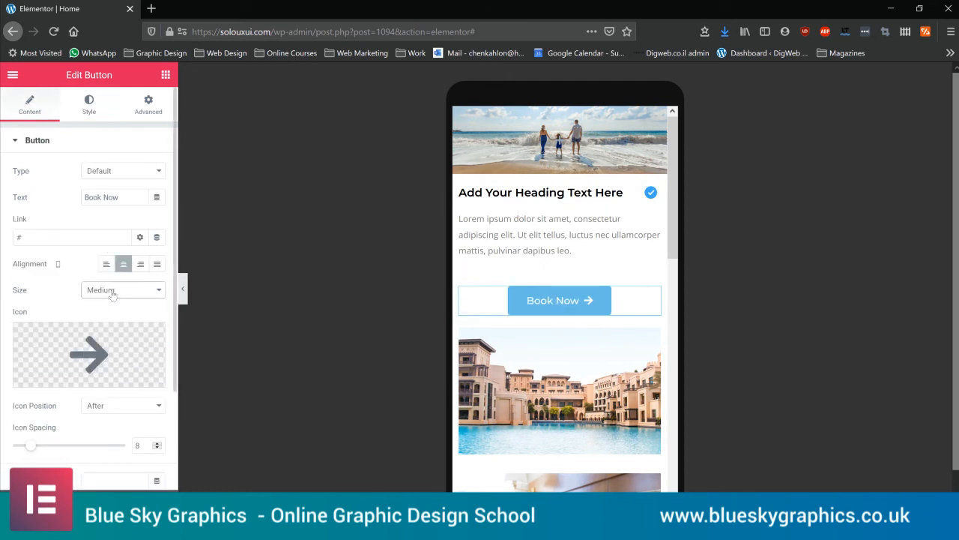
scroll(611, 353, down, 5)
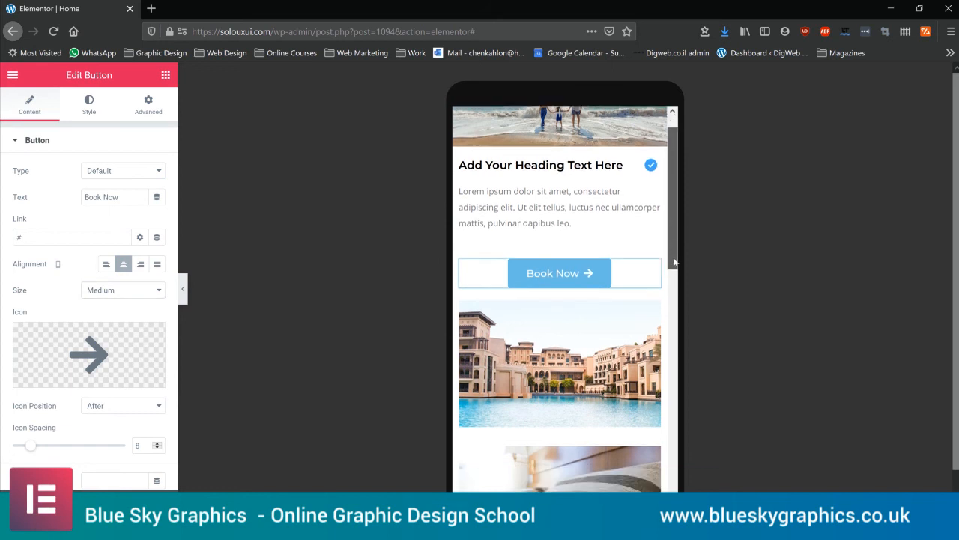
click(123, 264)
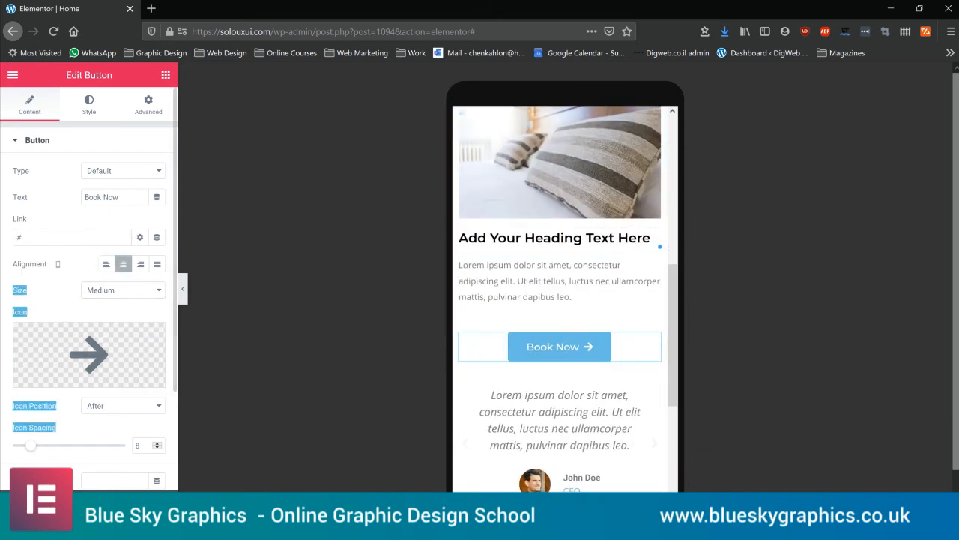
Step: Switch the preview back to the desktop layout and publish the home page
mouse_move(91, 480)
click(95, 420)
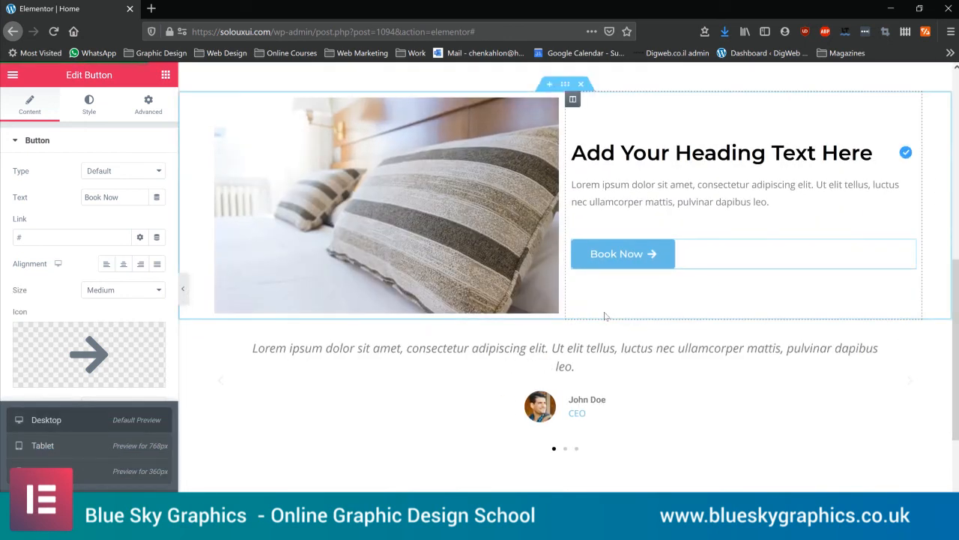
click(136, 499)
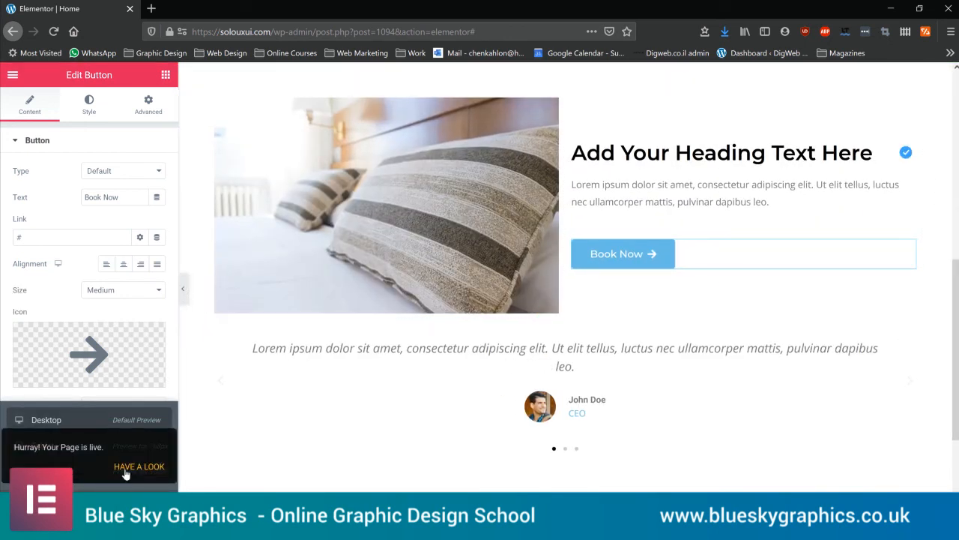
Step: Open the live home page, look through it from the beach banner to the testimonials, and return to the editor
click(126, 468)
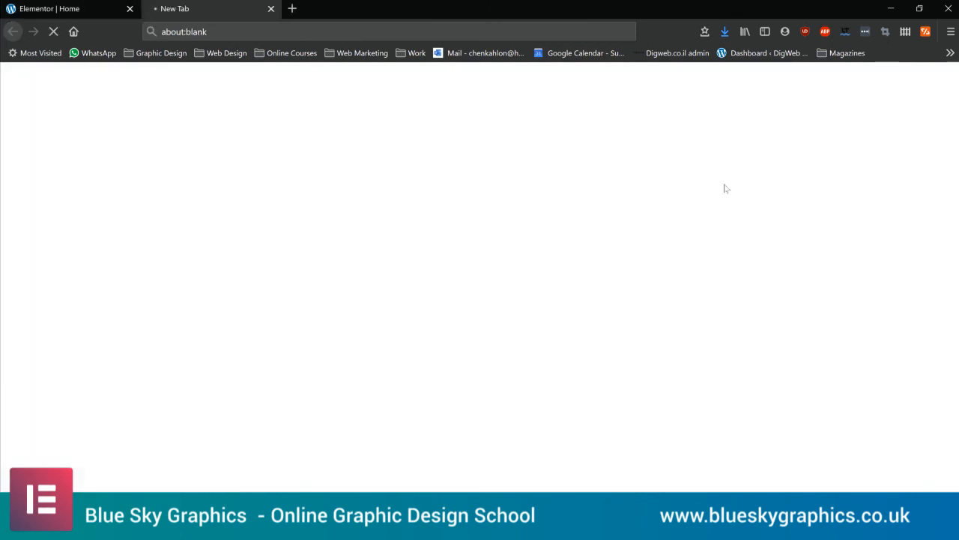
scroll(724, 188, down, 2)
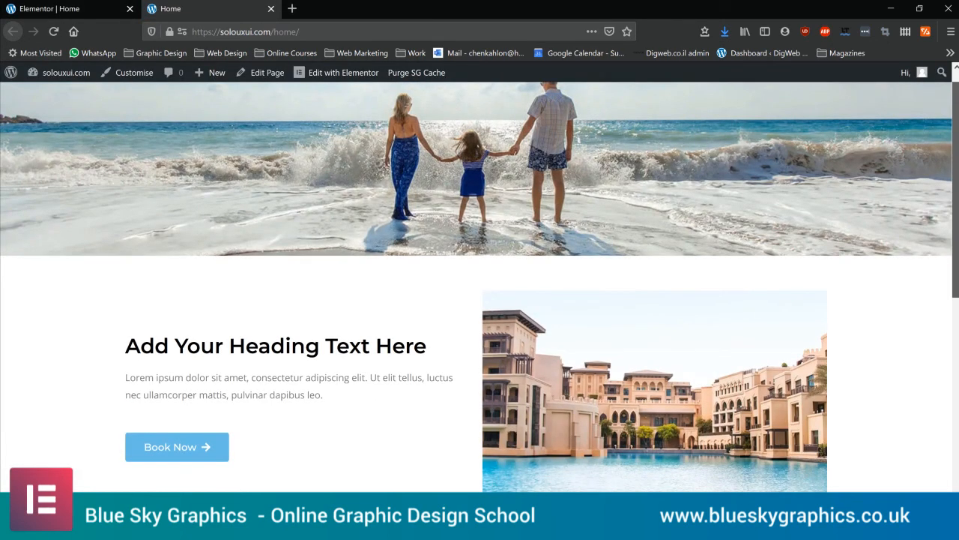
scroll(479, 287, down, 5)
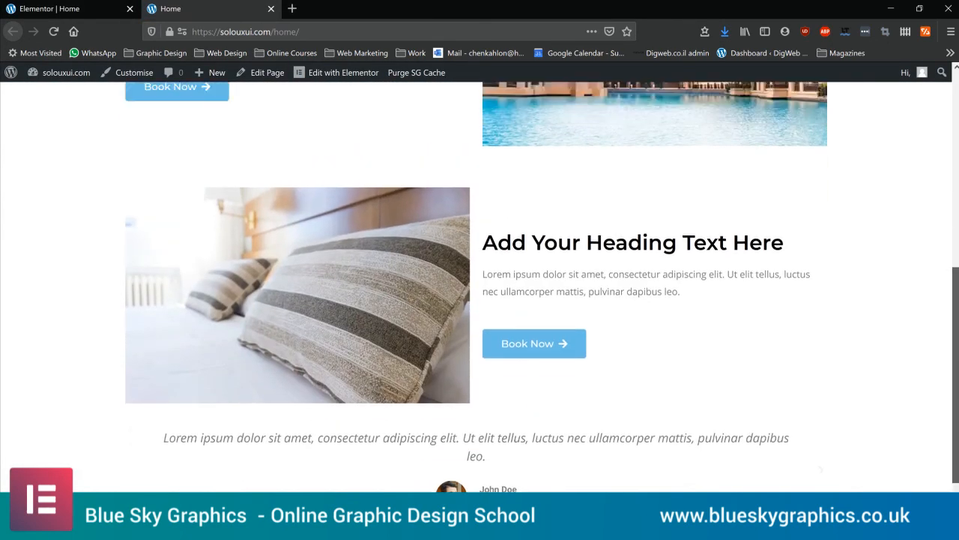
scroll(480, 287, up, 5)
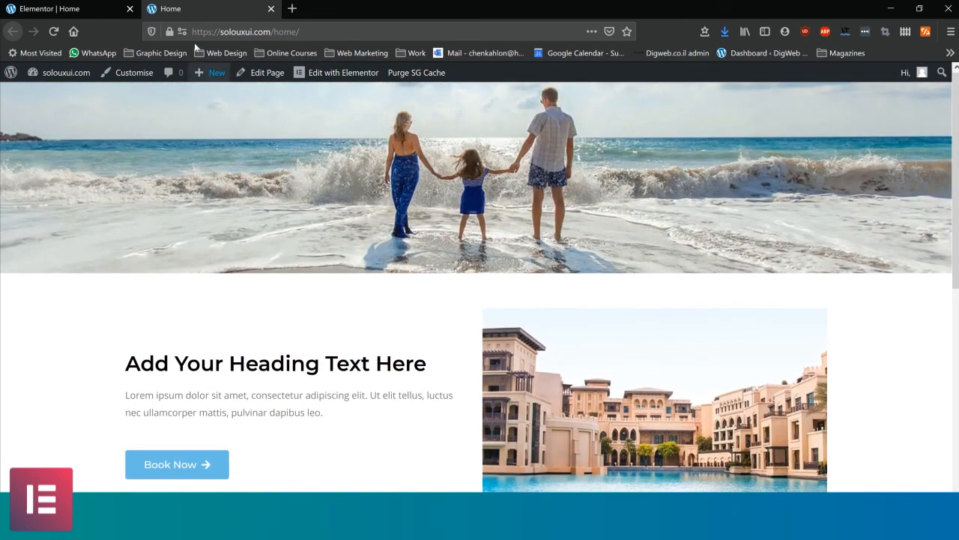
click(271, 9)
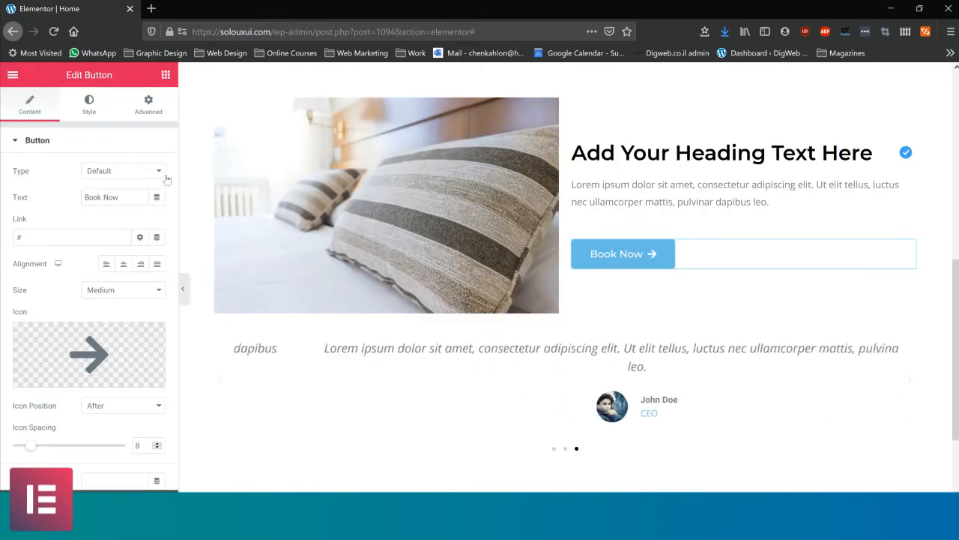